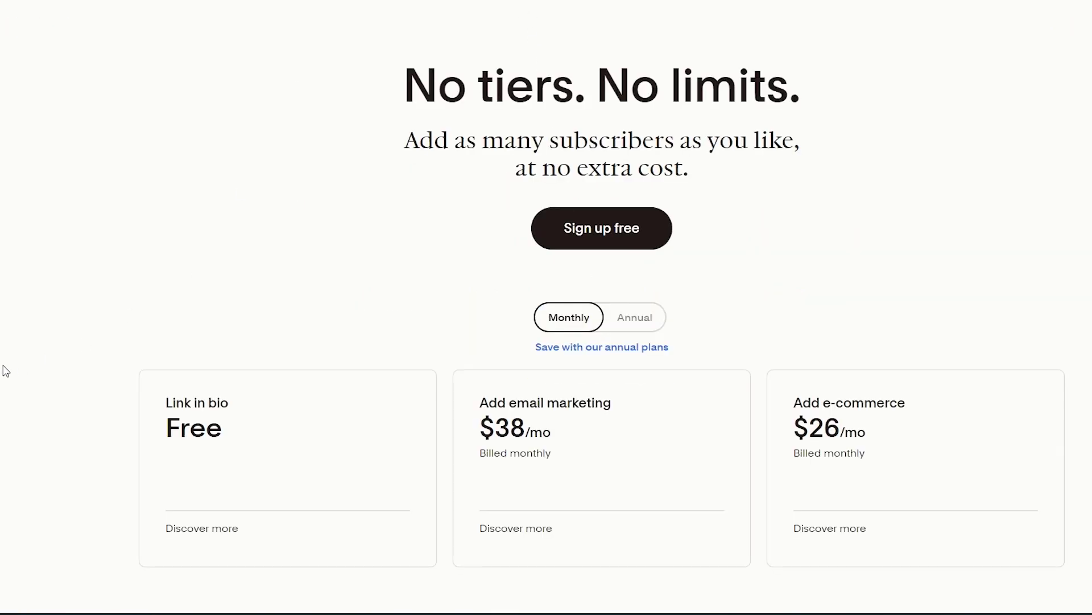
- Highlight the Free Link in bio, $38/mo email and $26/mo e-commerce prices, plus the Link in bio name
scroll(6, 371, "down", 1)
scroll(6, 371, "up", 2)
scroll(6, 371, "down", 1)
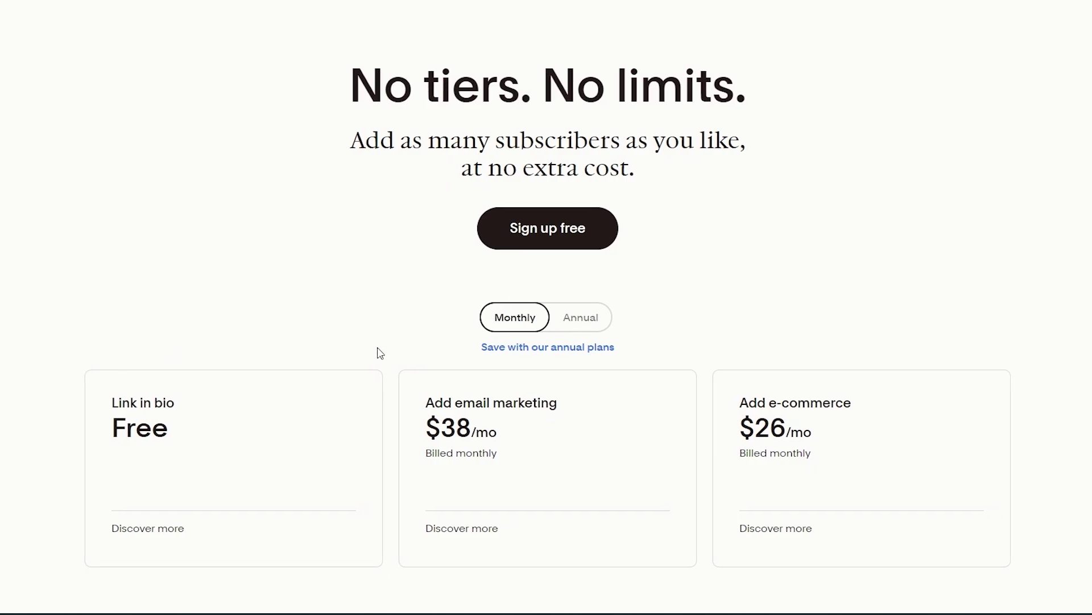
left_click_drag(115, 427, 350, 432)
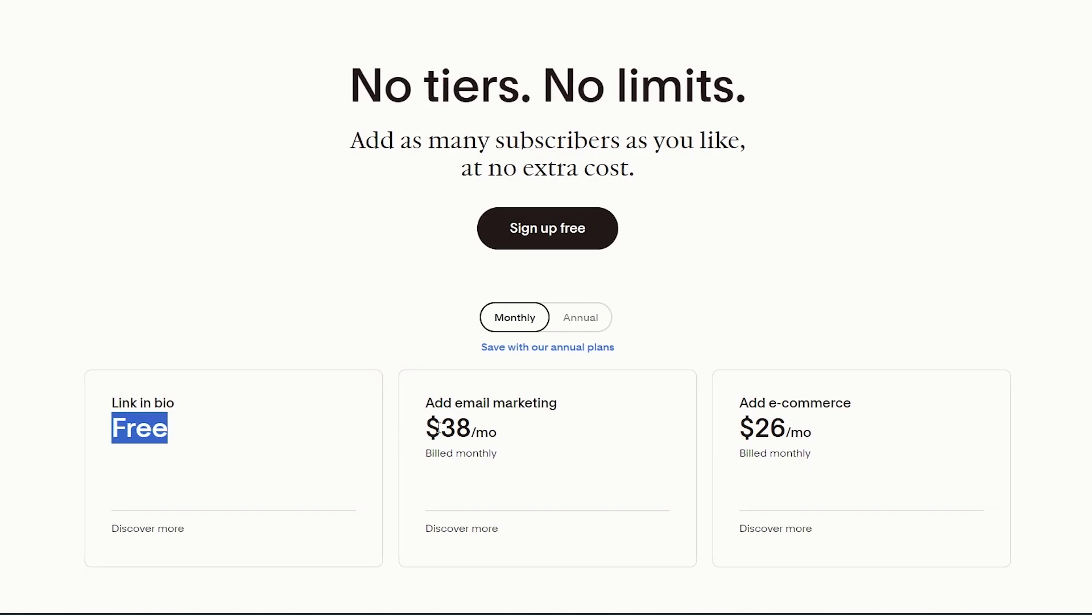
left_click_drag(439, 427, 535, 430)
left_click(825, 436)
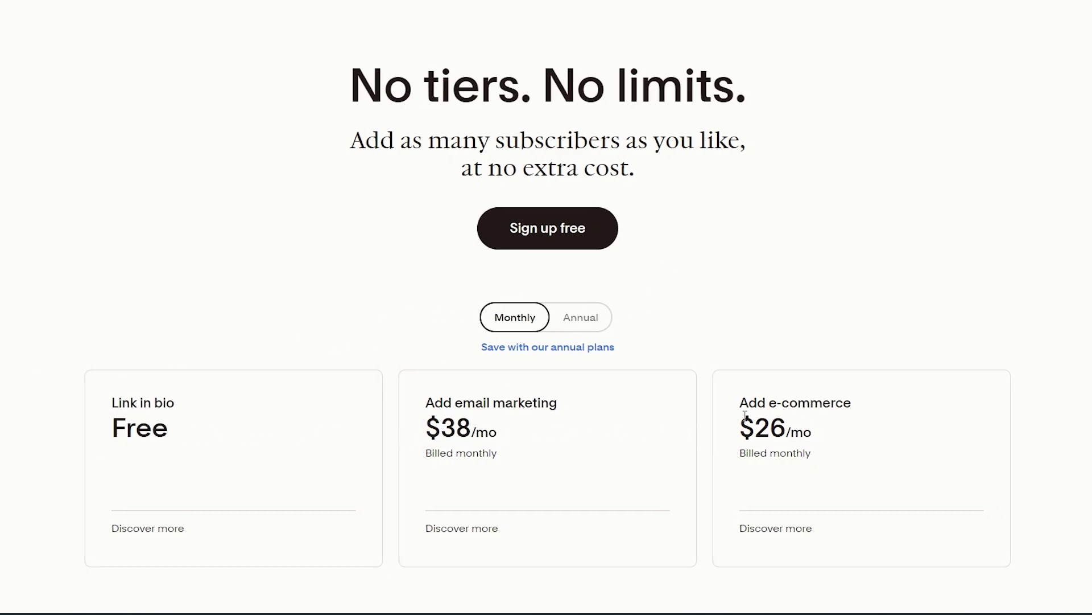
left_click_drag(741, 426, 817, 427)
left_click(917, 447)
left_click_drag(161, 402, 176, 403)
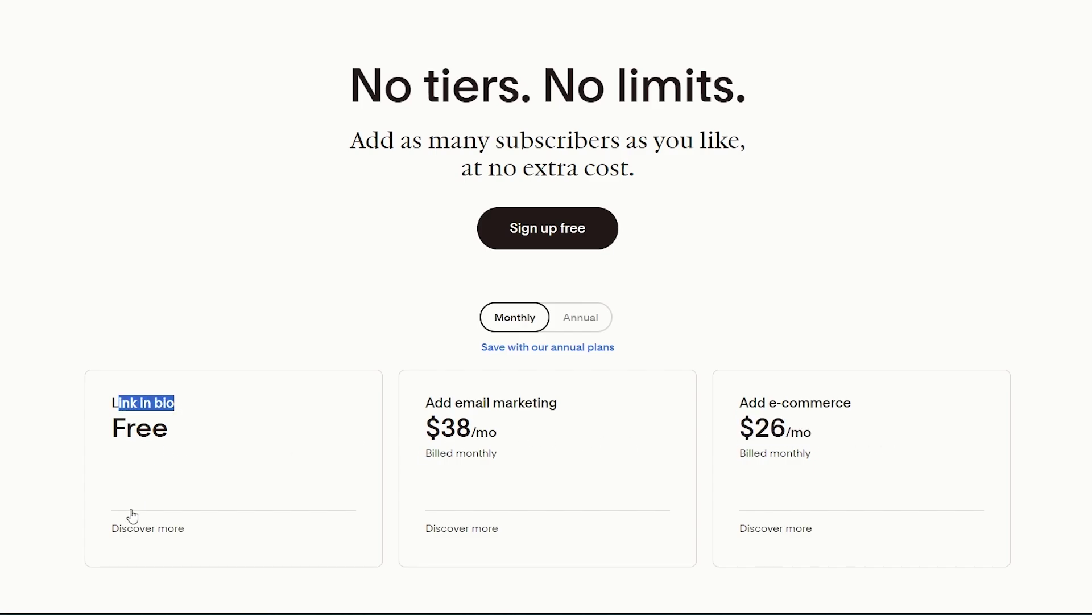
left_click(157, 534)
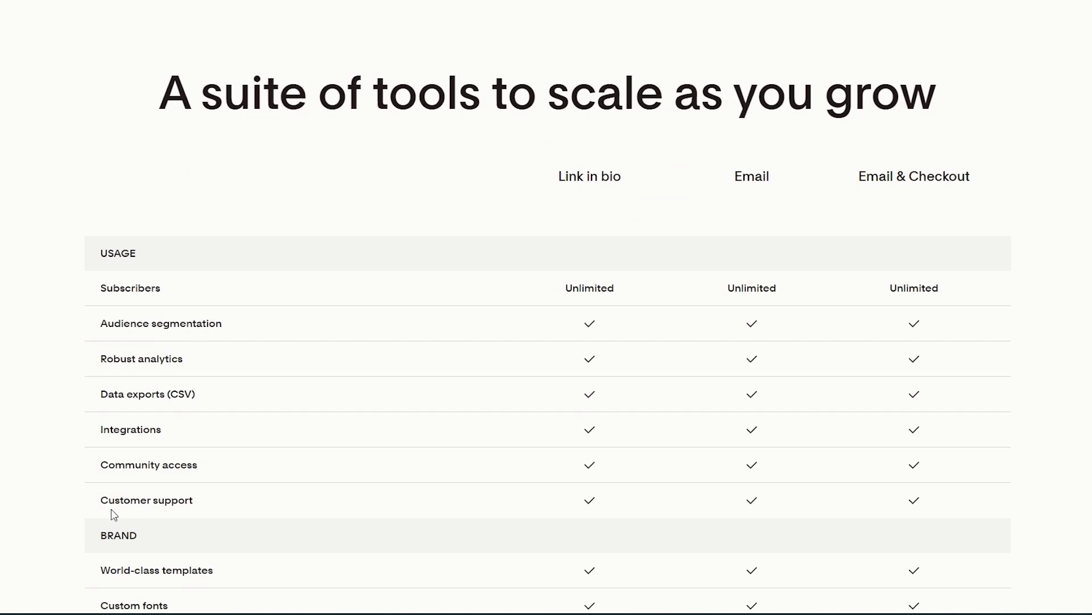
- Highlight the Subscribers, Audience segmentation, Robust analytics, Community access and Customer support rows
scroll(71, 490, "down", 2)
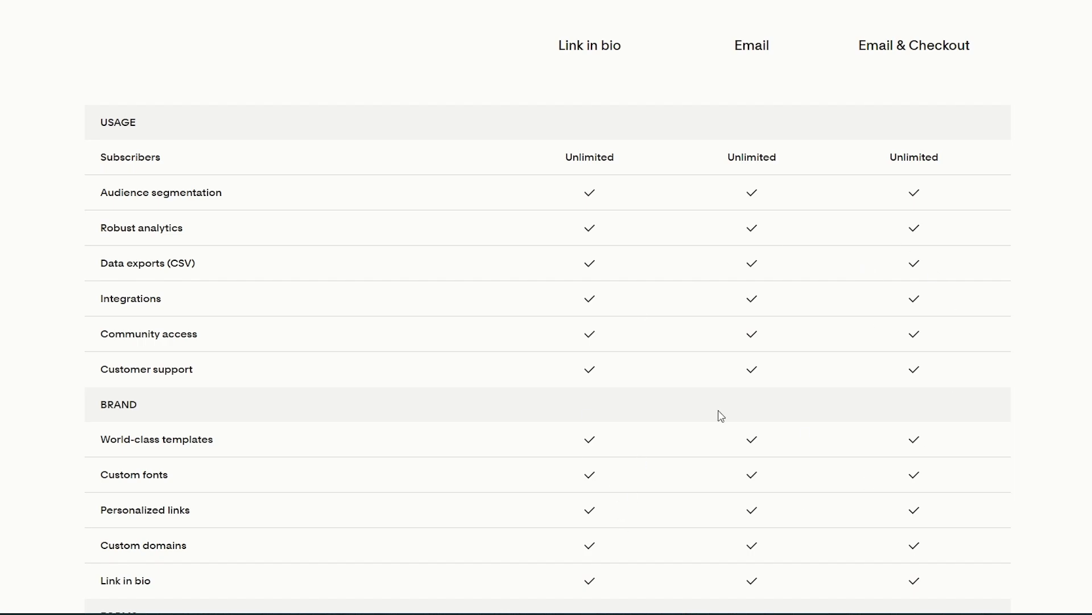
scroll(720, 416, "down", 5)
scroll(719, 415, "up", 4)
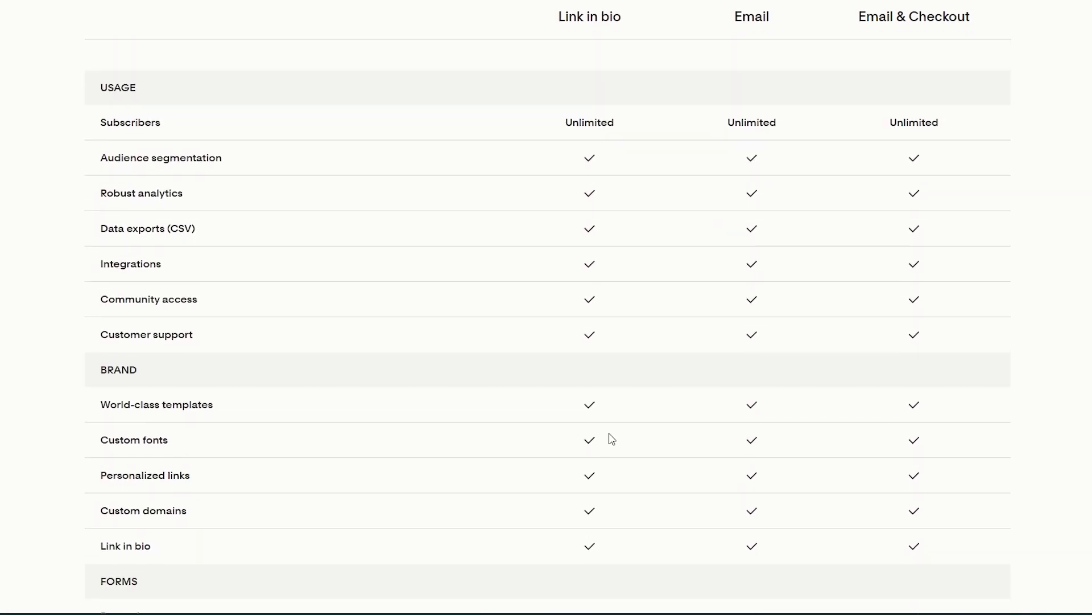
scroll(611, 438, "up", 1)
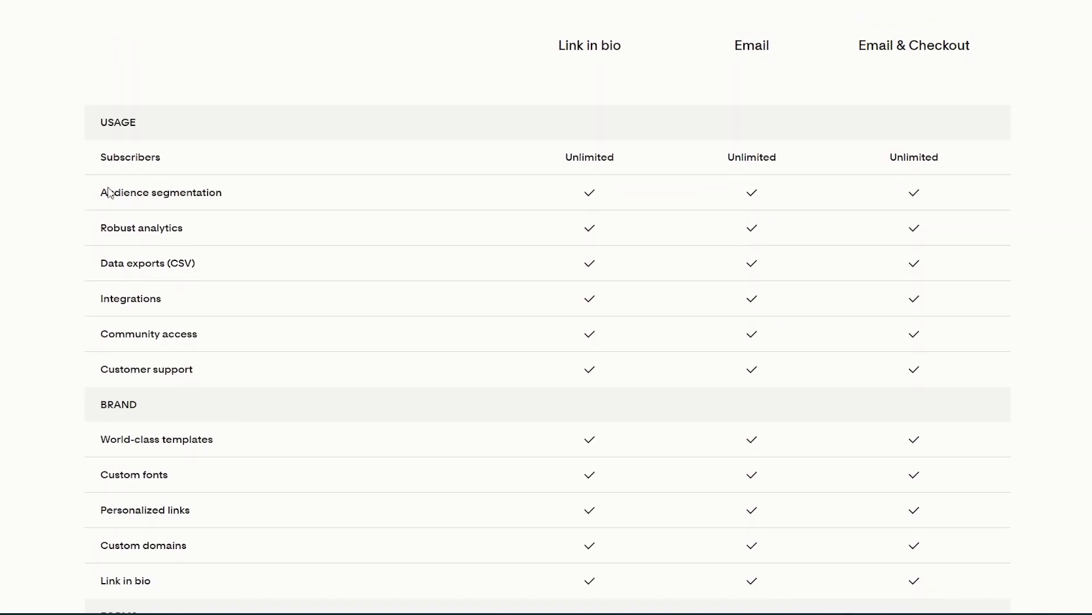
left_click_drag(108, 192, 223, 194)
left_click_drag(120, 158, 162, 160)
left_click_drag(127, 228, 146, 263)
left_click_drag(134, 335, 186, 334)
left_click_drag(147, 370, 217, 382)
left_click(29, 415)
- Highlight the Link in bio feature rows, including Personalized links and Custom domains
scroll(29, 415, "down", 2)
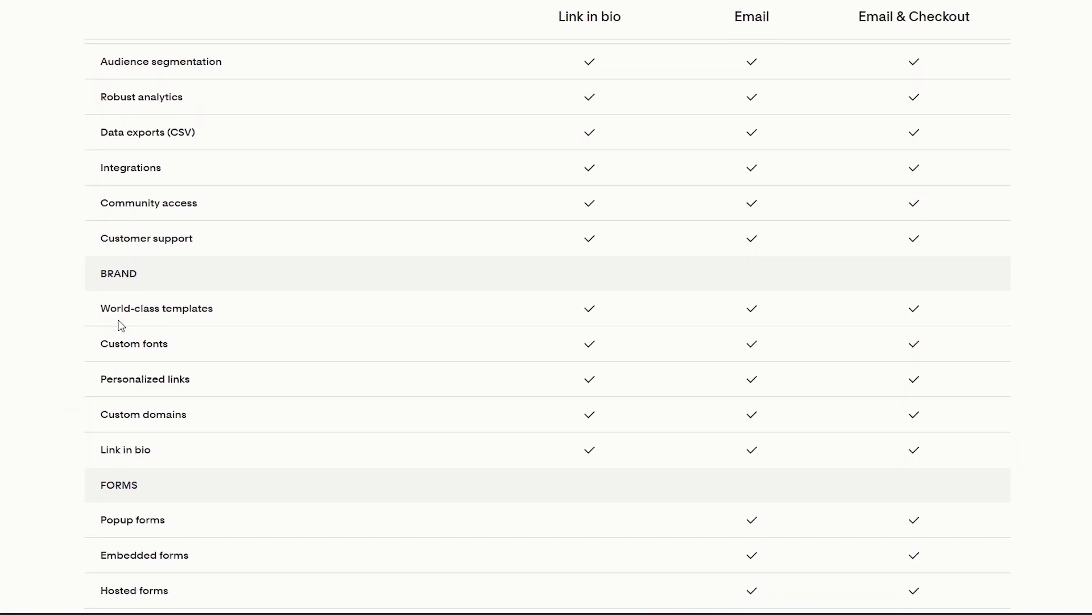
left_click_drag(120, 309, 191, 317)
left_click_drag(120, 343, 170, 348)
left_click_drag(128, 379, 214, 388)
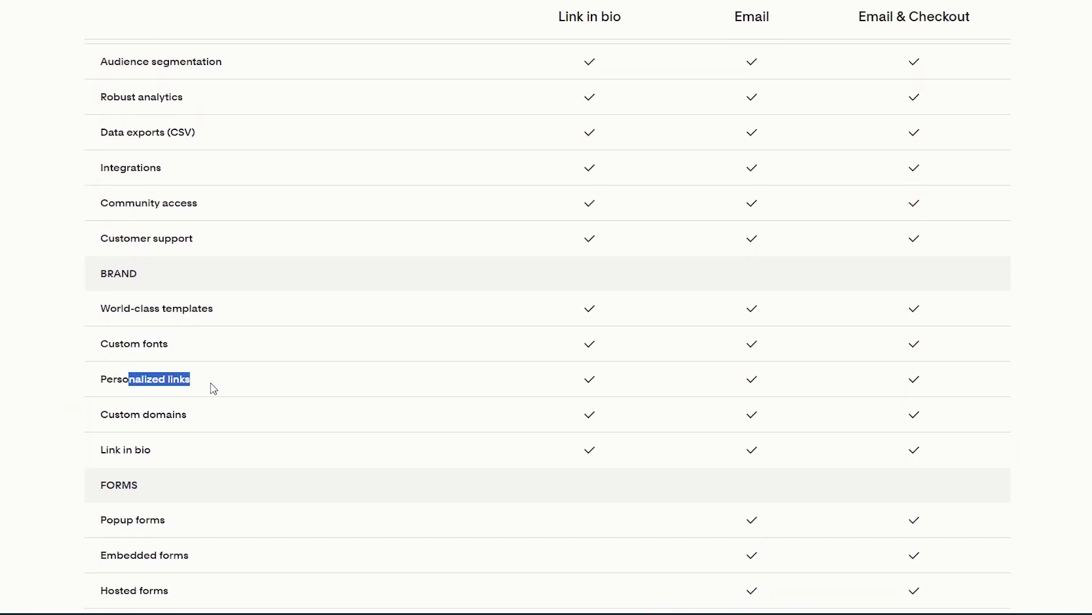
left_click_drag(130, 418, 158, 416)
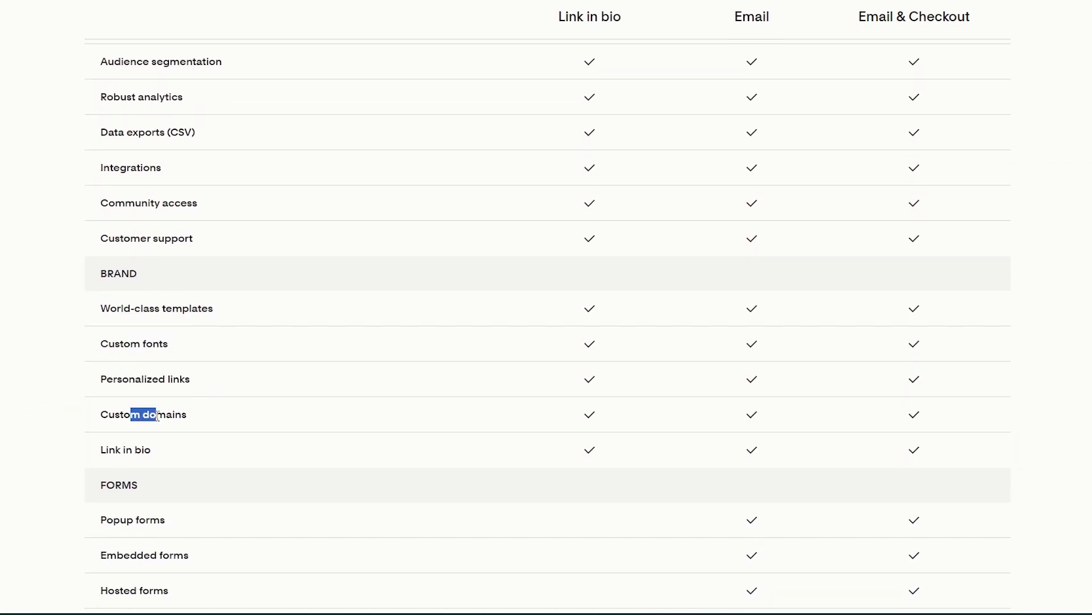
left_click(142, 451)
- Scroll further down the comparison table and highlight the Email plan column heading
scroll(262, 310, "down", 3)
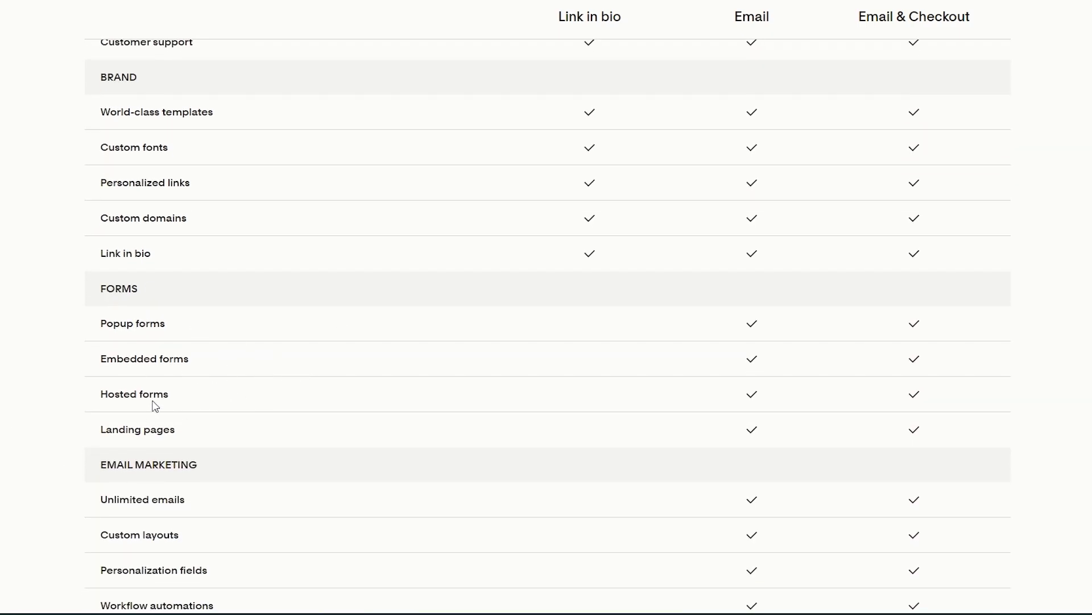
scroll(155, 405, "down", 2)
scroll(175, 373, "down", 4)
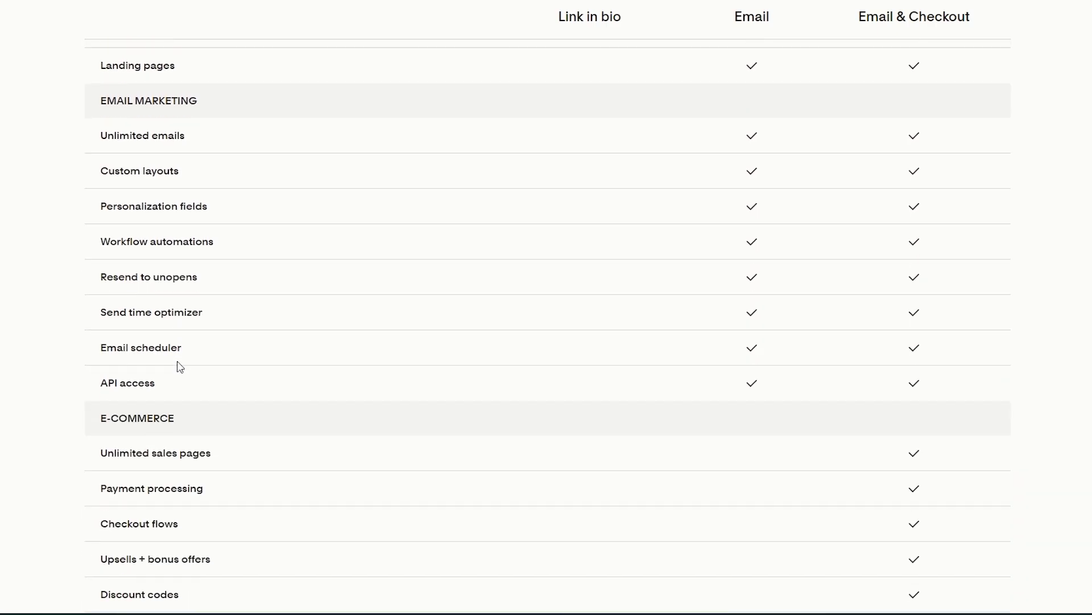
scroll(180, 367, "down", 3)
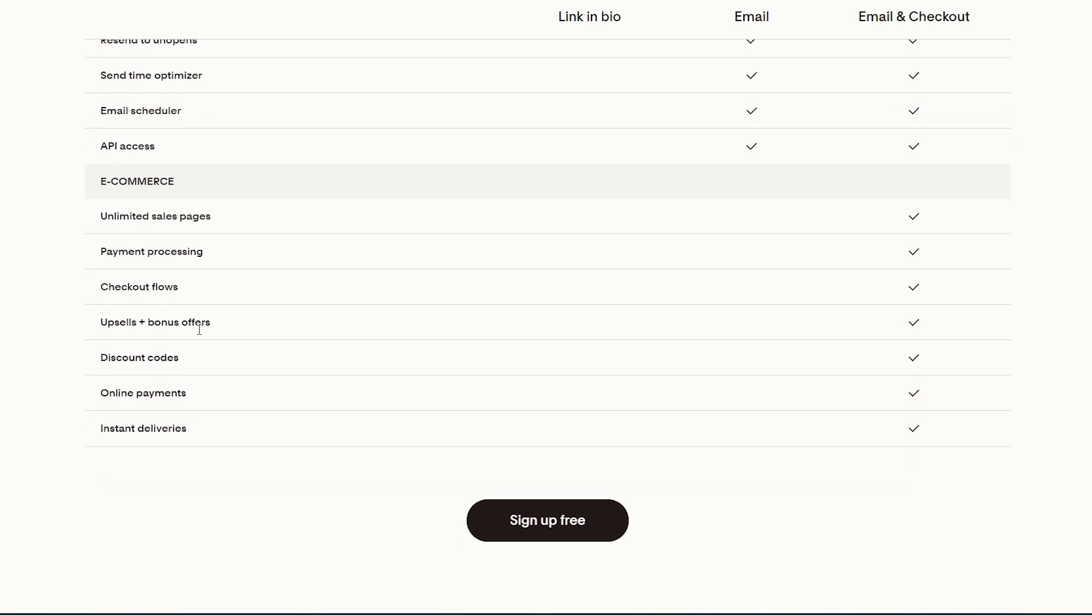
scroll(207, 446, "up", 14)
scroll(1039, 422, "up", 4)
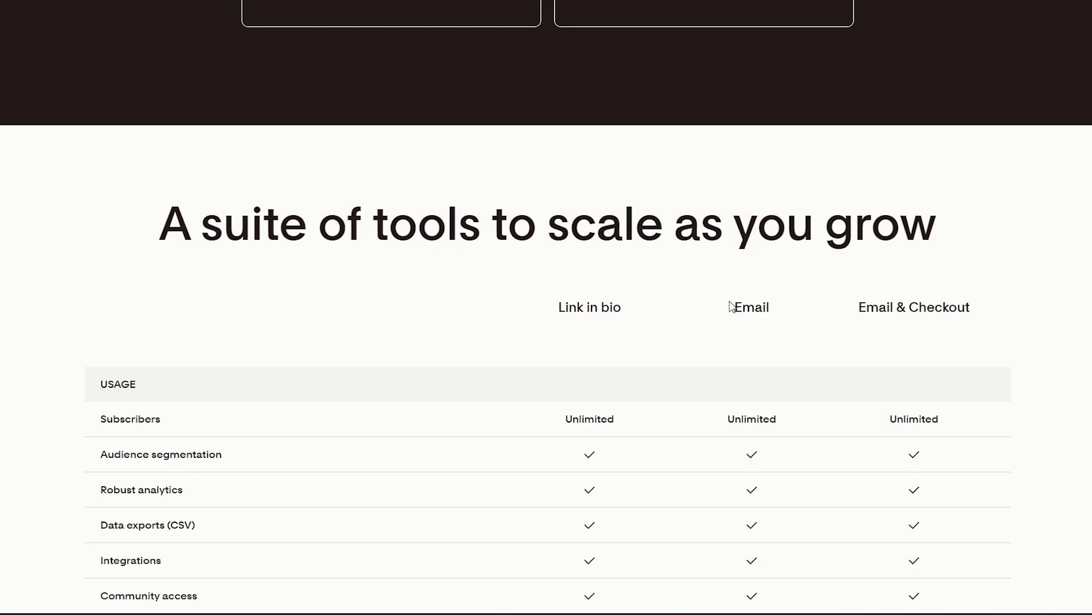
left_click_drag(731, 306, 779, 308)
- Highlight the Email & Checkout plan heading, then return to the subscriber slider section
scroll(763, 342, "down", 10)
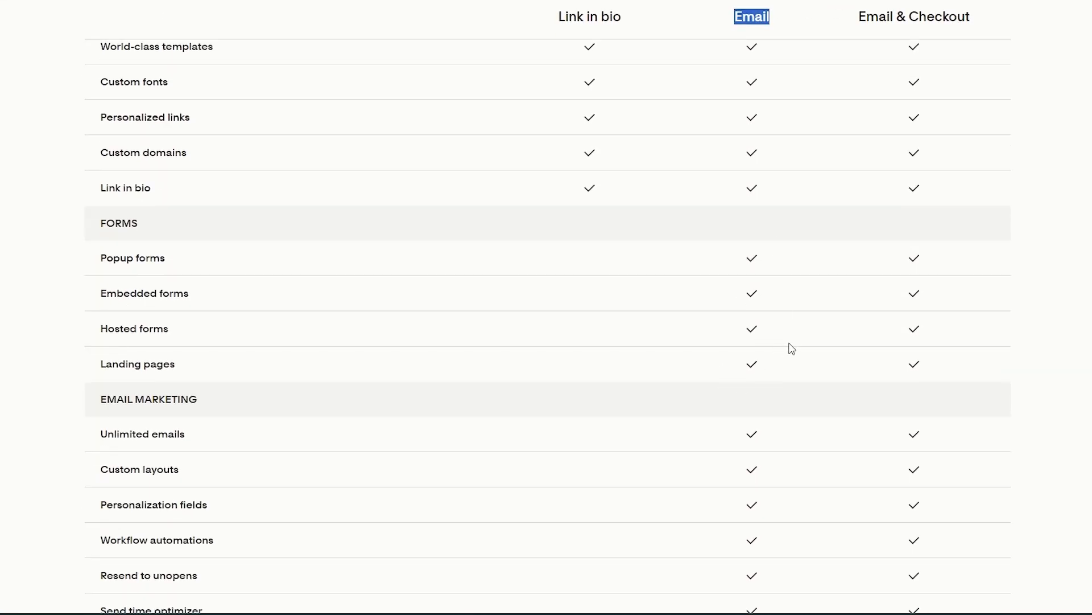
scroll(812, 297, "up", 1)
scroll(770, 407, "down", 8)
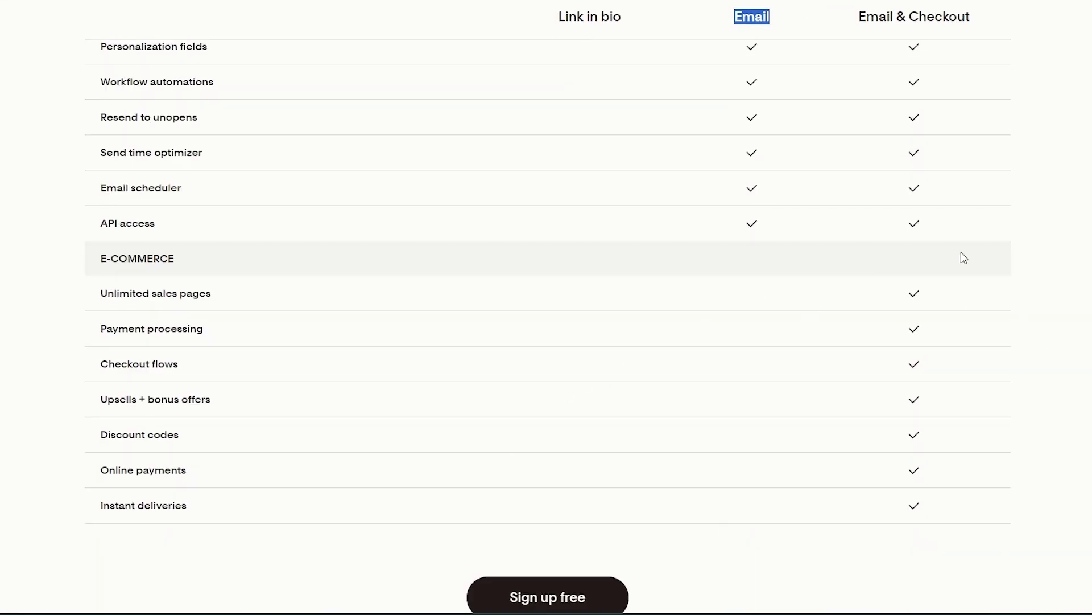
scroll(964, 257, "up", 16)
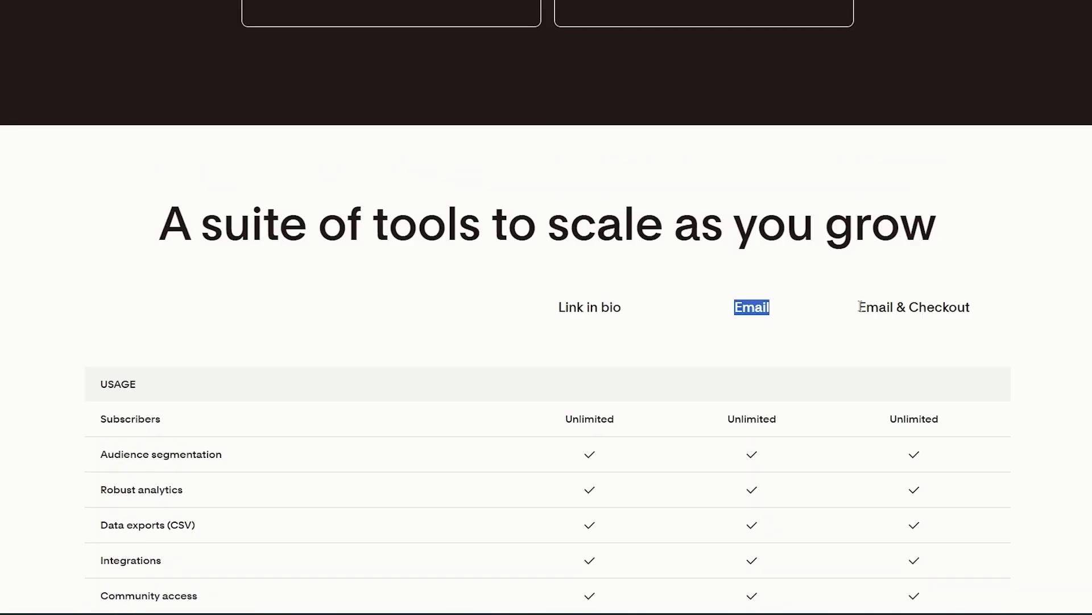
left_click_drag(860, 307, 981, 306)
scroll(981, 308, "down", 17)
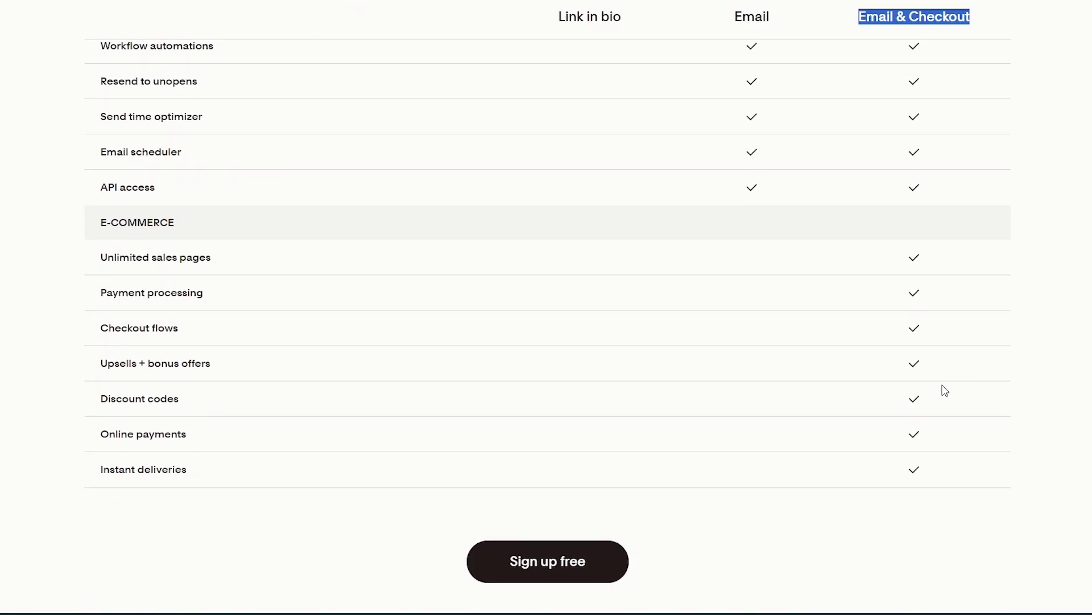
scroll(944, 388, "up", 20)
scroll(943, 384, "up", 5)
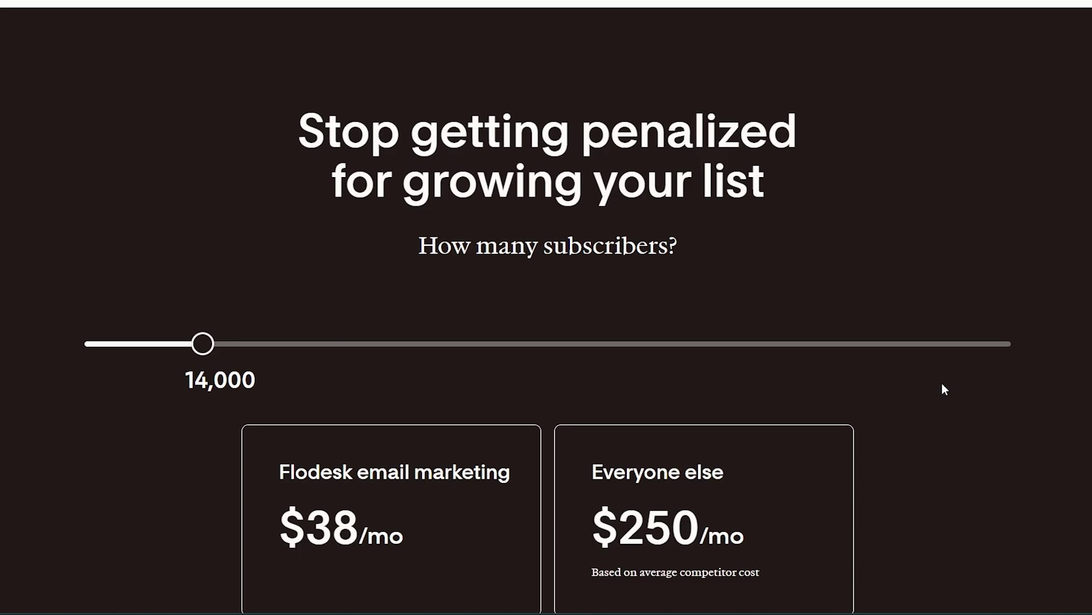
- Highlight the 'Stop getting penalized' heading, then slide the subscriber count from 14,300 up to 49,800
left_click_drag(299, 131, 739, 132)
left_click_drag(465, 247, 653, 249)
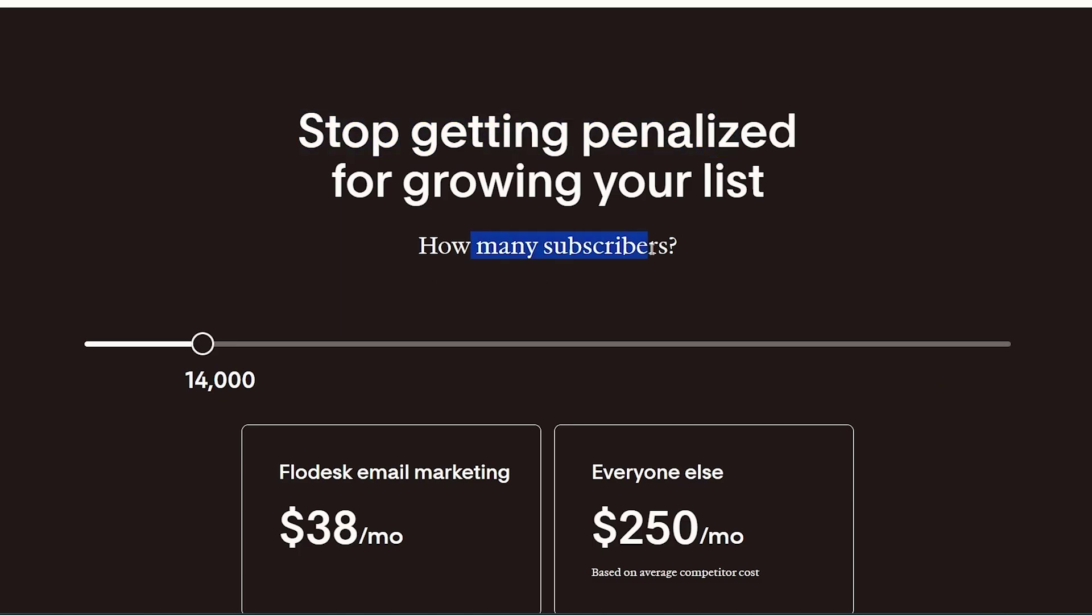
left_click(138, 350)
scroll(107, 473, "down", 5)
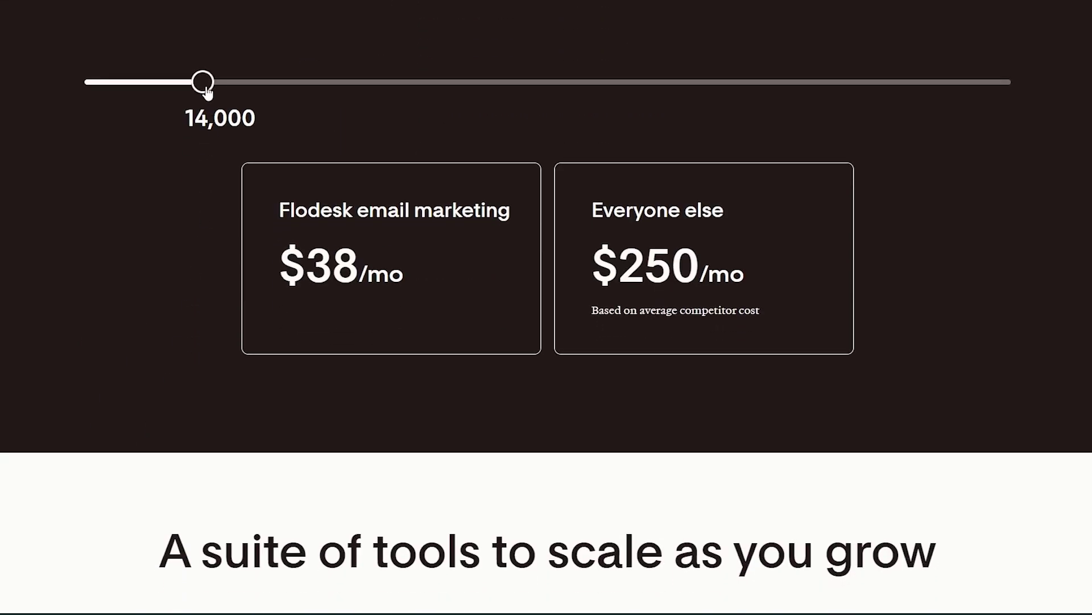
mouse_move(204, 83)
left_mouse_down()
mouse_move(381, 81)
mouse_move(205, 82)
left_mouse_up()
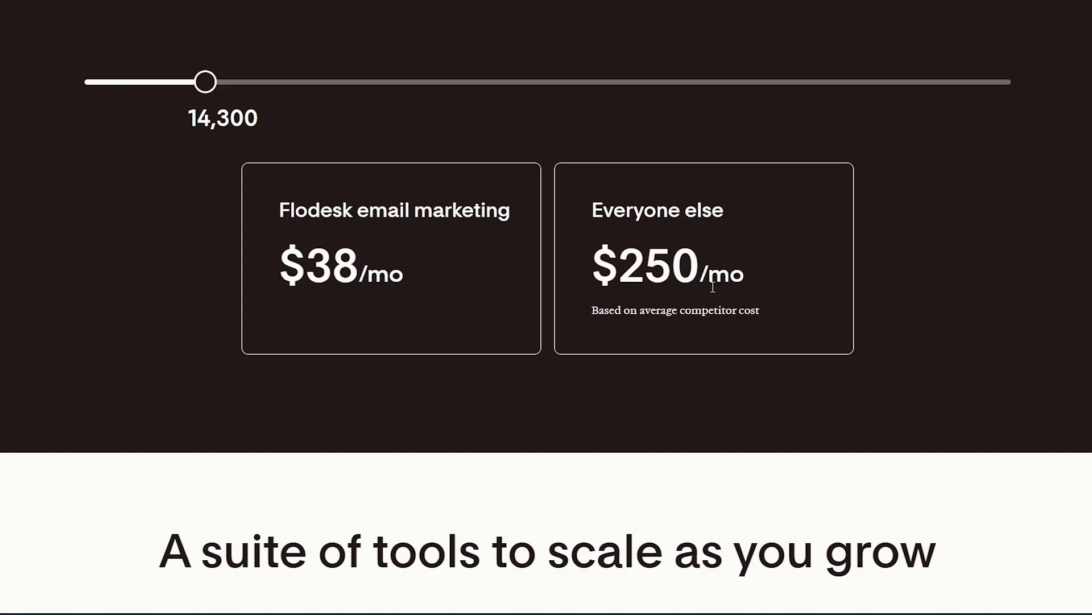
left_click_drag(210, 83, 535, 69)
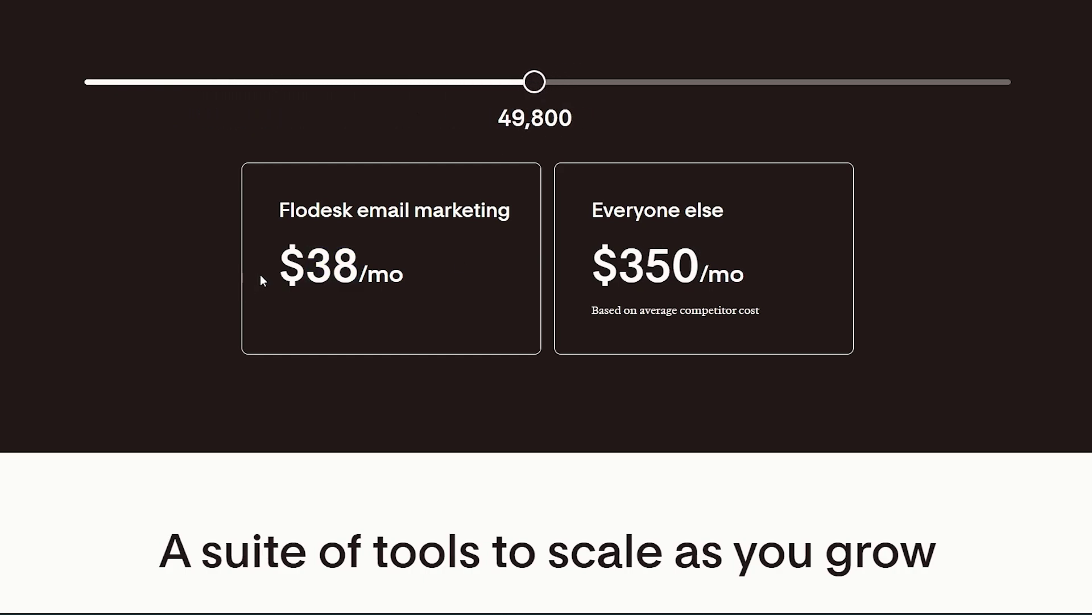
- Highlight the $38/mo Flodesk price, the Flodesk email marketing card title and the Everyone else card
left_click_drag(302, 270, 438, 266)
left_click(404, 241)
left_click_drag(358, 213, 452, 200)
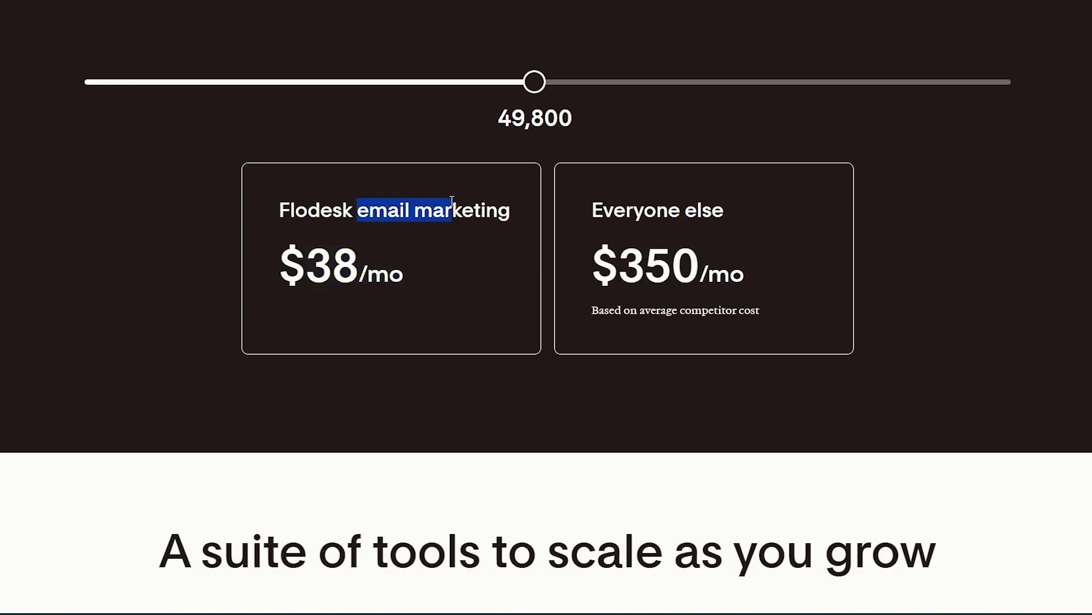
left_click_drag(624, 210, 709, 211)
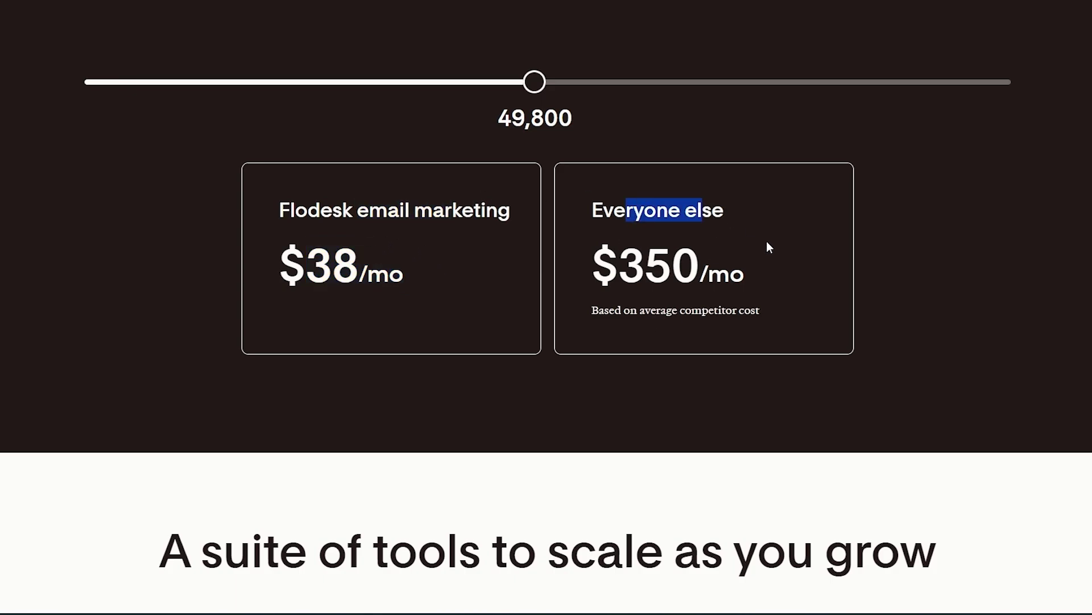
left_click(767, 241)
- Return to the 'No tiers. No limits.' plan cards at the top of the pricing page
scroll(757, 273, "down", 5)
scroll(757, 273, "up", 1)
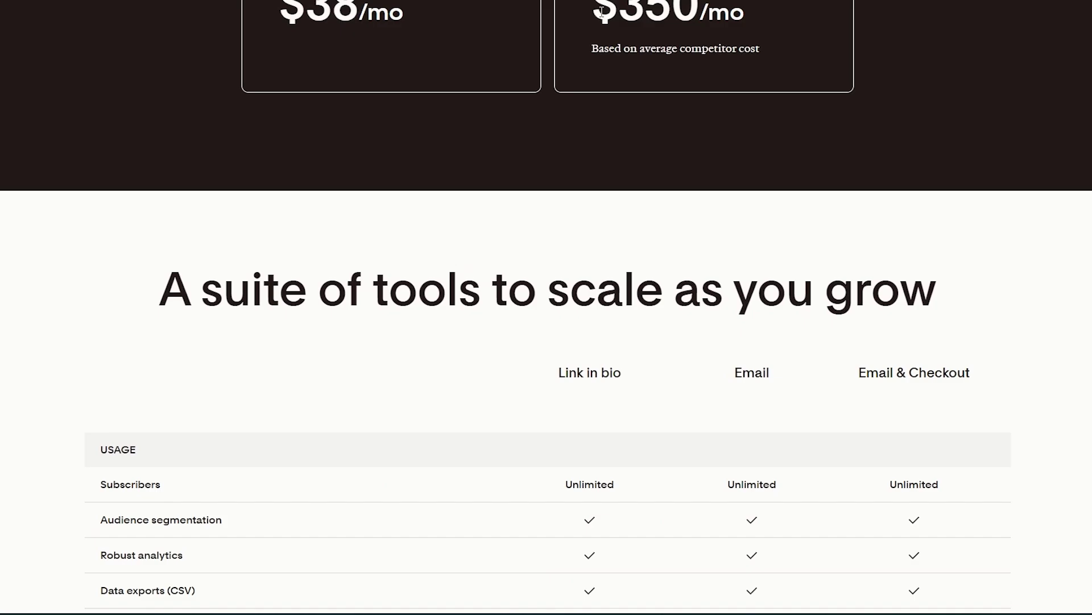
left_click_drag(649, 48, 761, 39)
scroll(510, 439, "down", 4)
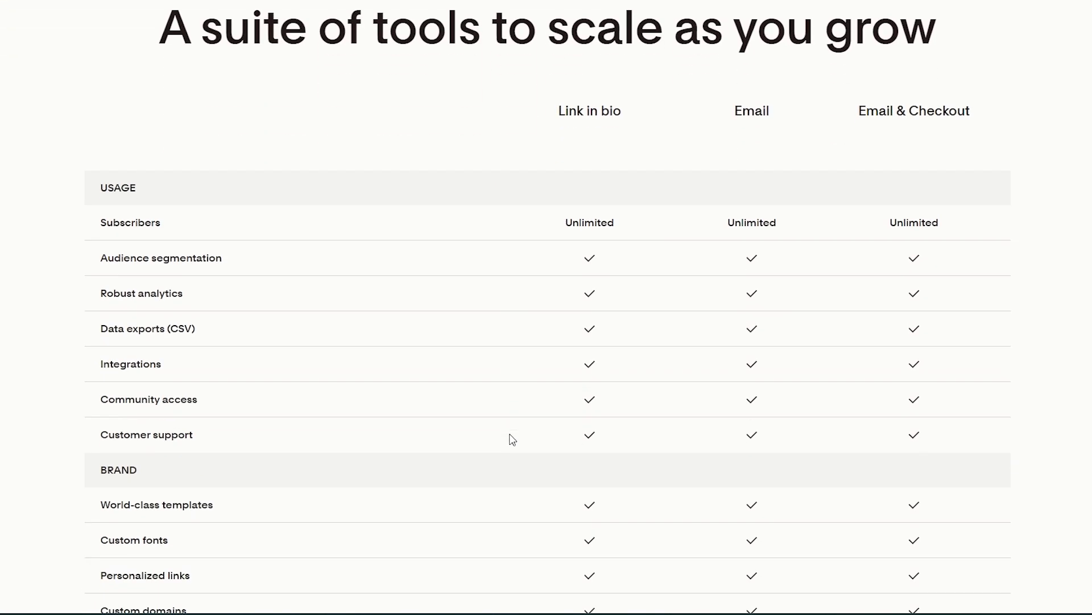
scroll(511, 439, "up", 15)
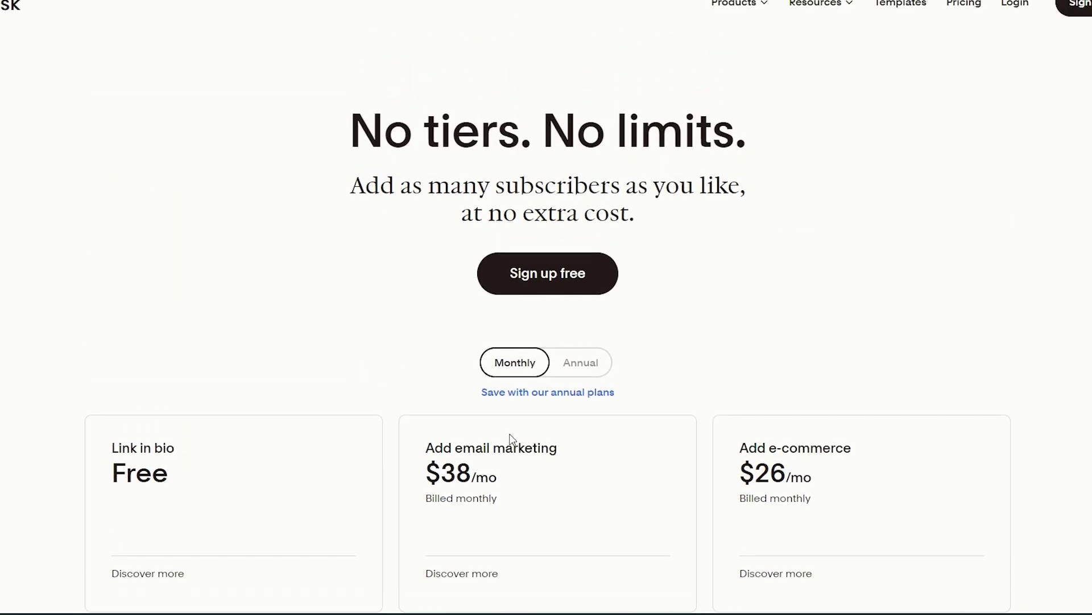
- Highlight and then deselect the 30-DAY FREE TRIAL heading on the sign-up page
scroll(844, 478, "down", 3)
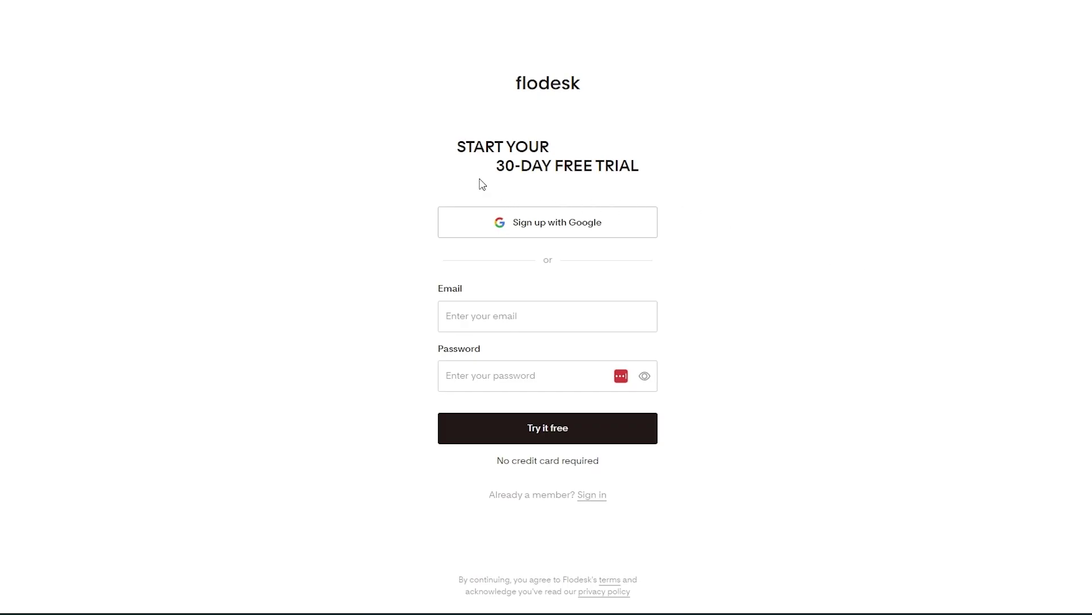
left_click_drag(494, 166, 680, 169)
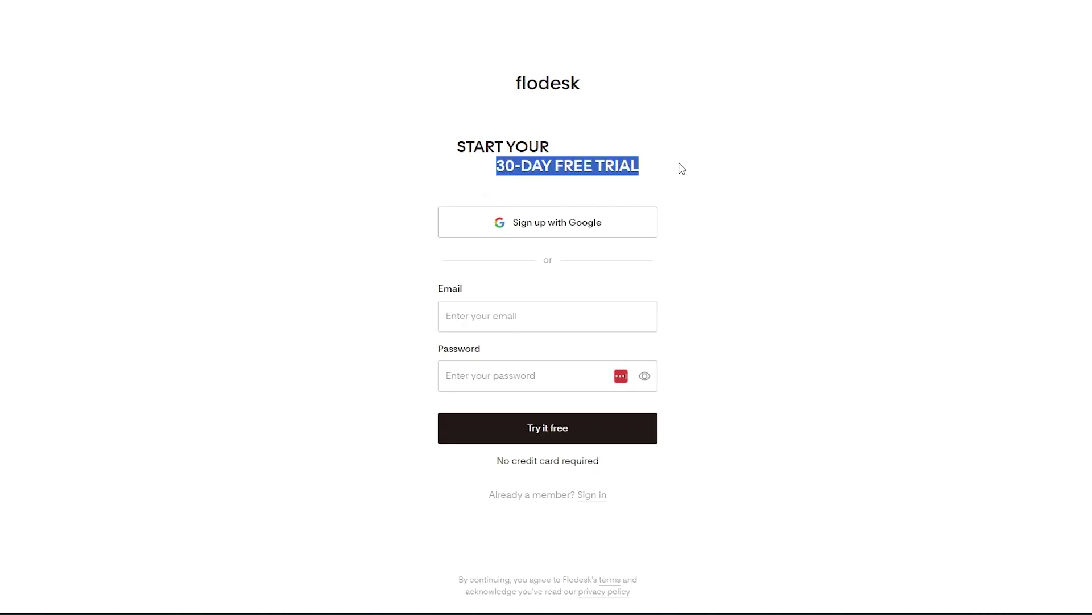
left_click(687, 171)
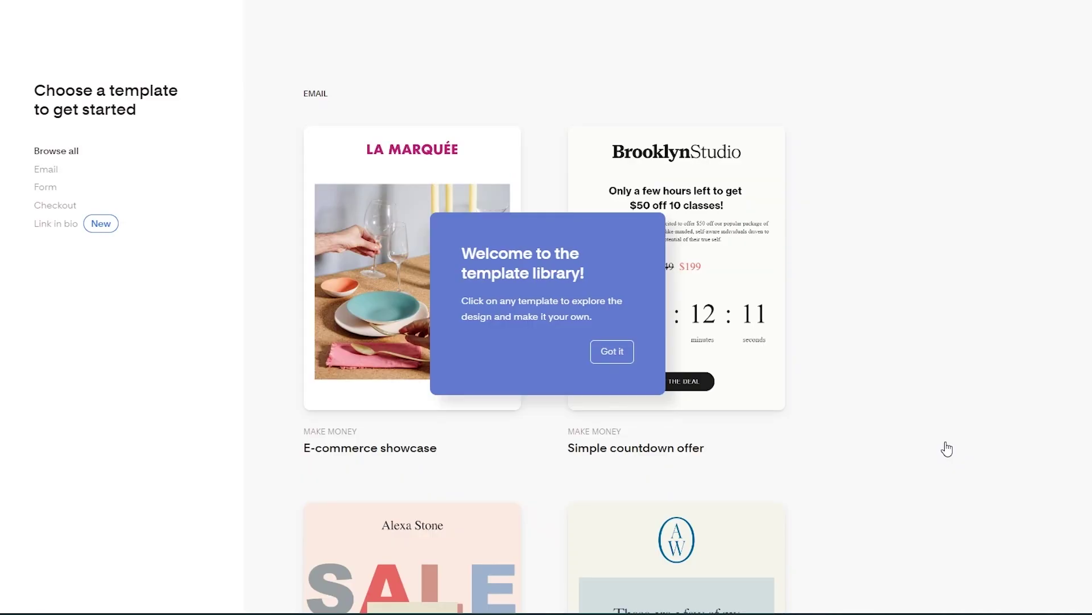
- Dismiss the template library welcome message
scroll(724, 212, "down", 3)
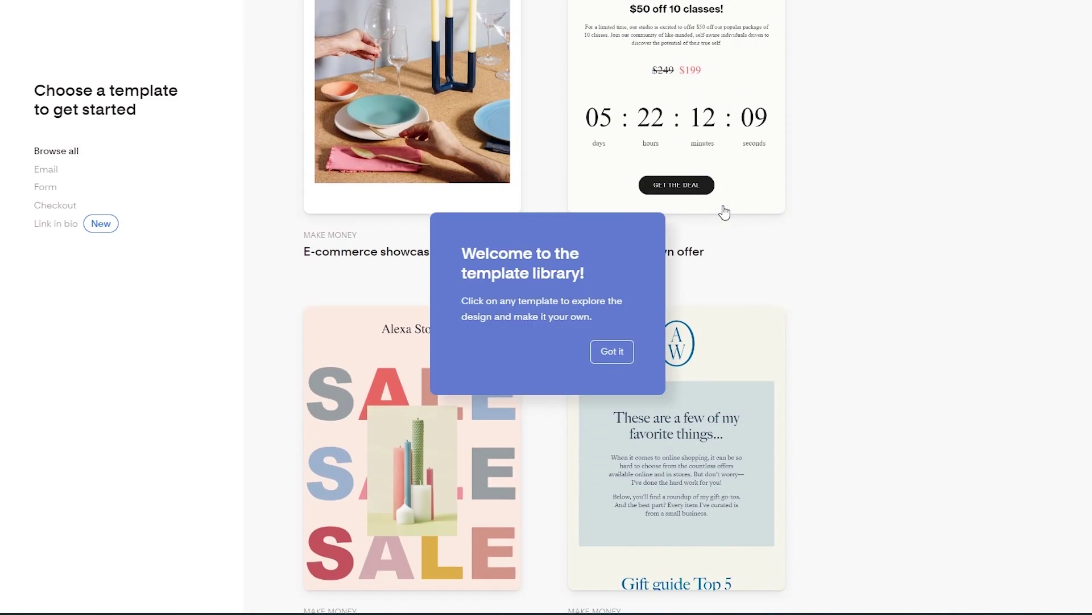
scroll(723, 211, "up", 3)
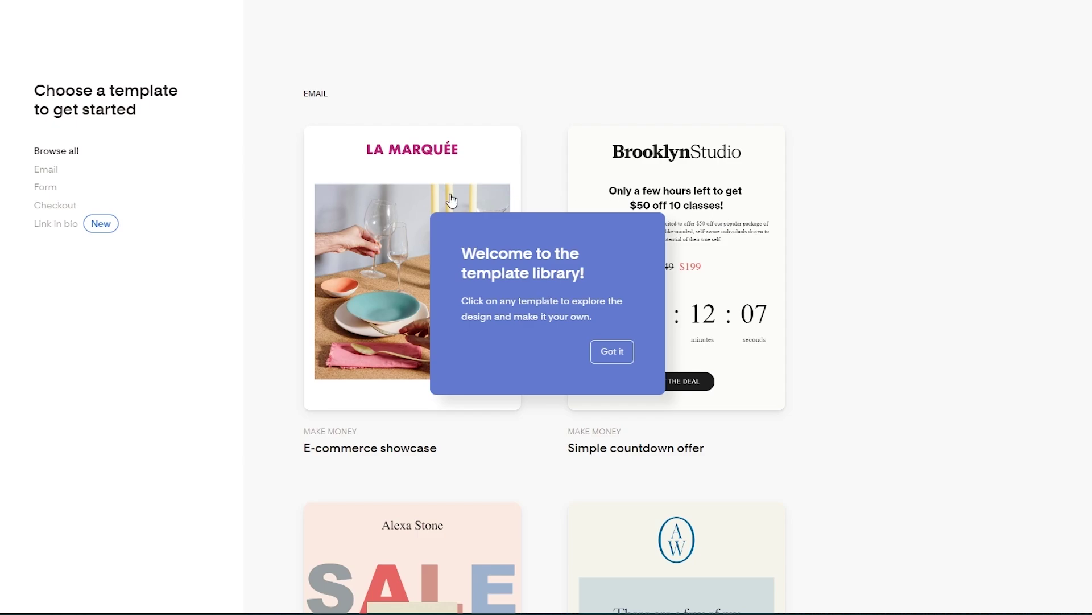
triple_click(627, 271)
left_click(626, 285)
left_click(626, 358)
- Browse the email templates and open the Simple countdown offer template
scroll(702, 275, "down", 10)
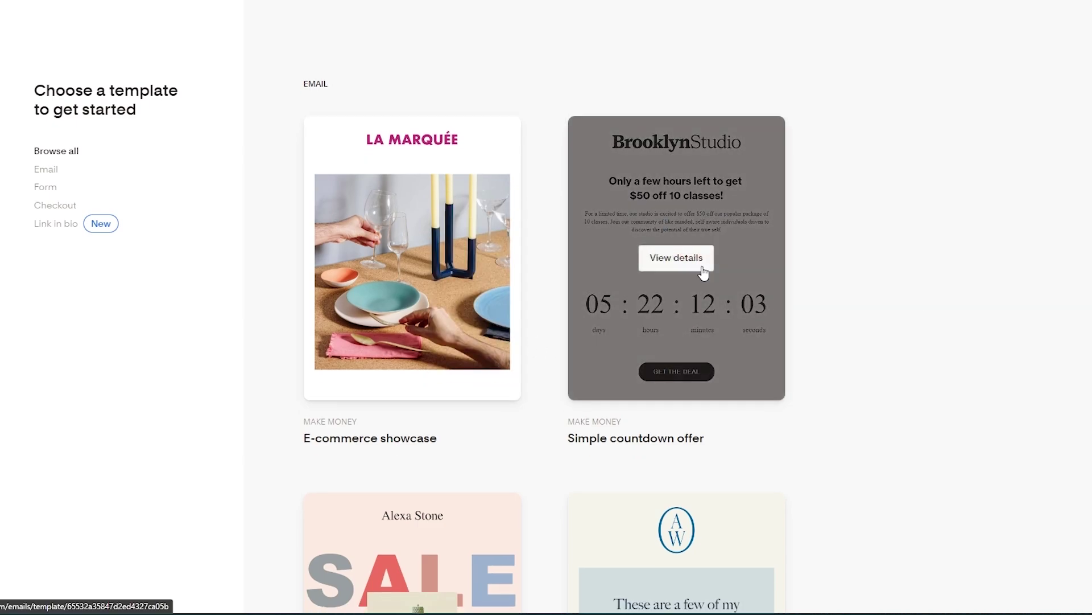
scroll(737, 247, "down", 4)
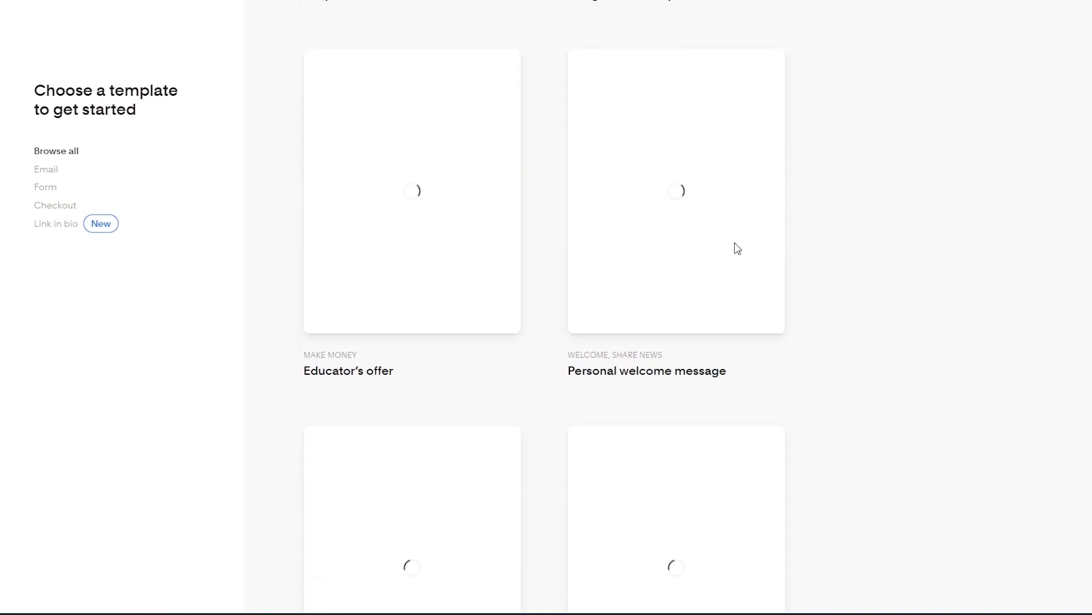
scroll(734, 249, "down", 6)
scroll(737, 256, "down", 10)
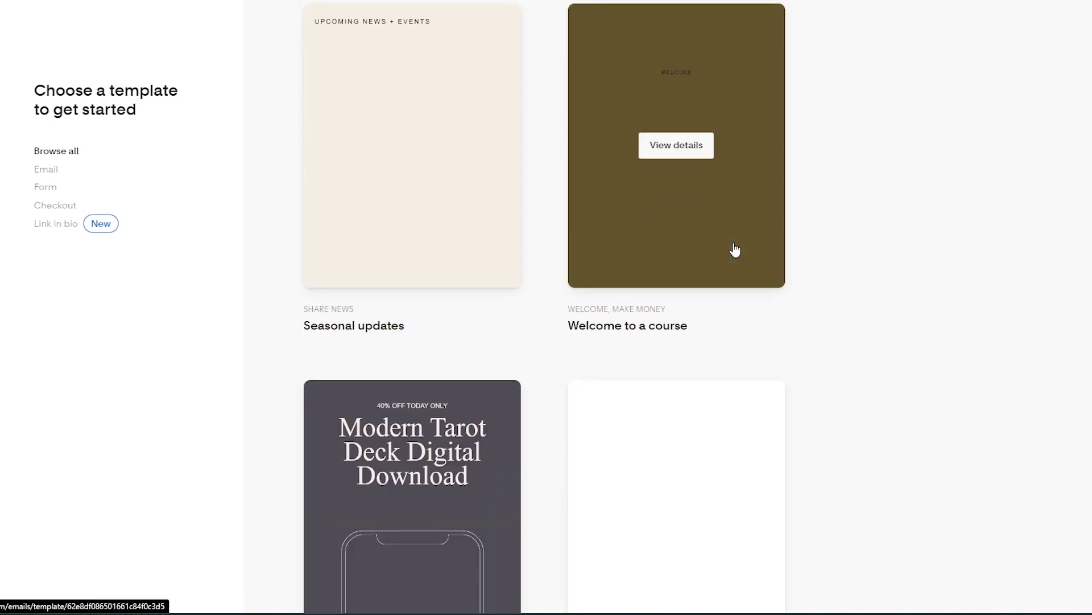
scroll(739, 259, "up", 6)
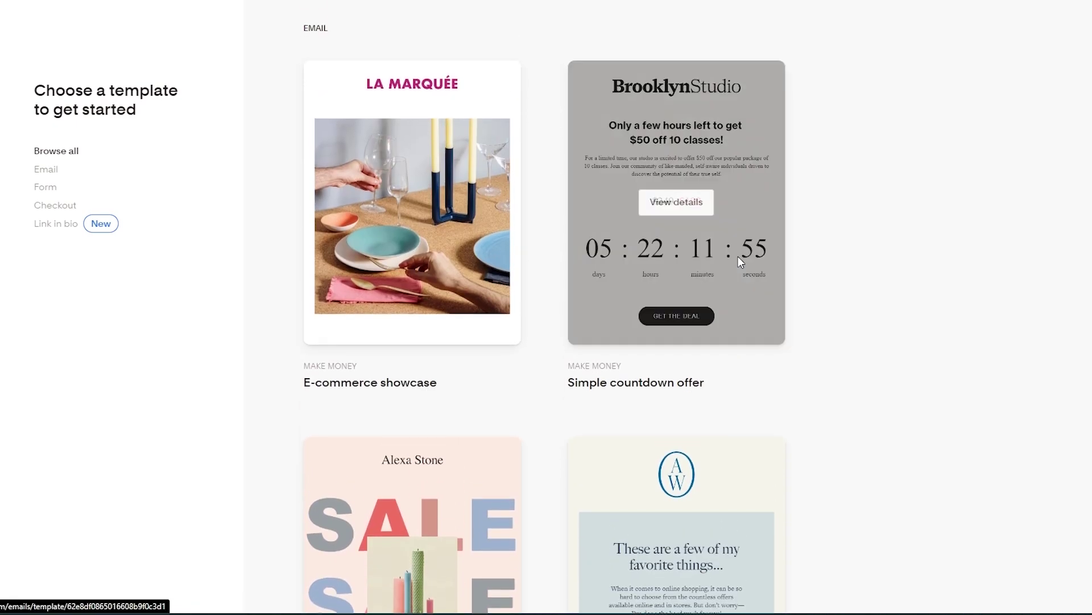
scroll(669, 355, "down", 7)
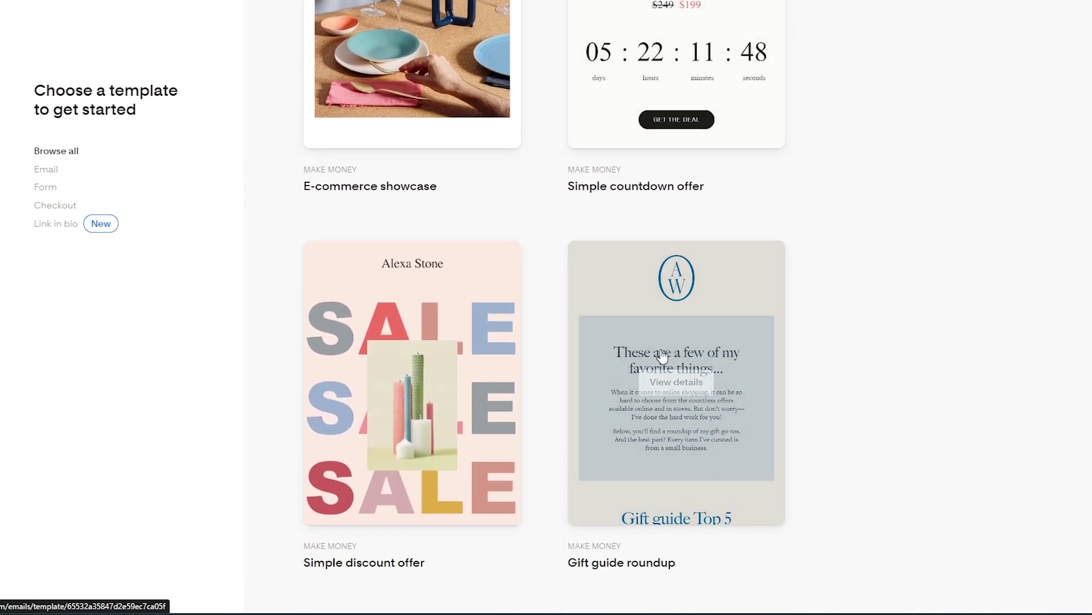
scroll(658, 356, "up", 6)
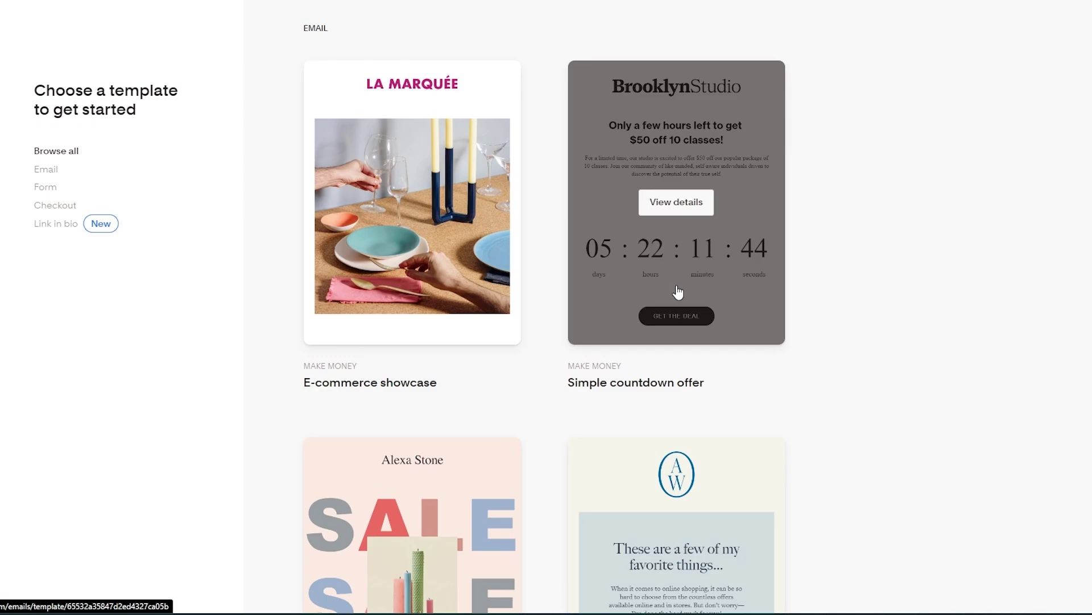
scroll(679, 292, "down", 20)
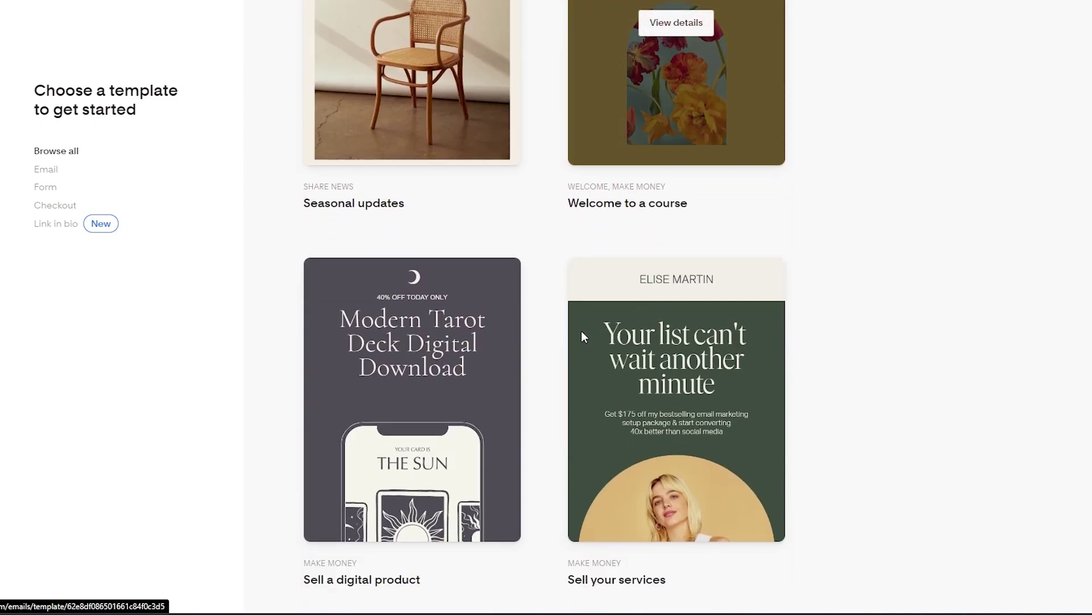
scroll(581, 332, "down", 15)
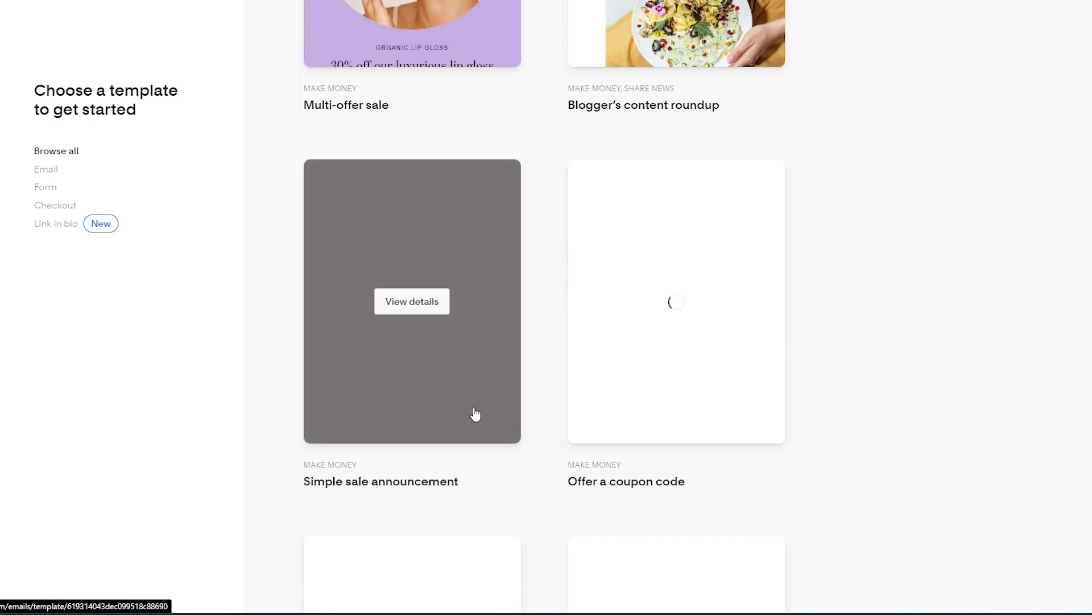
scroll(475, 414, "down", 10)
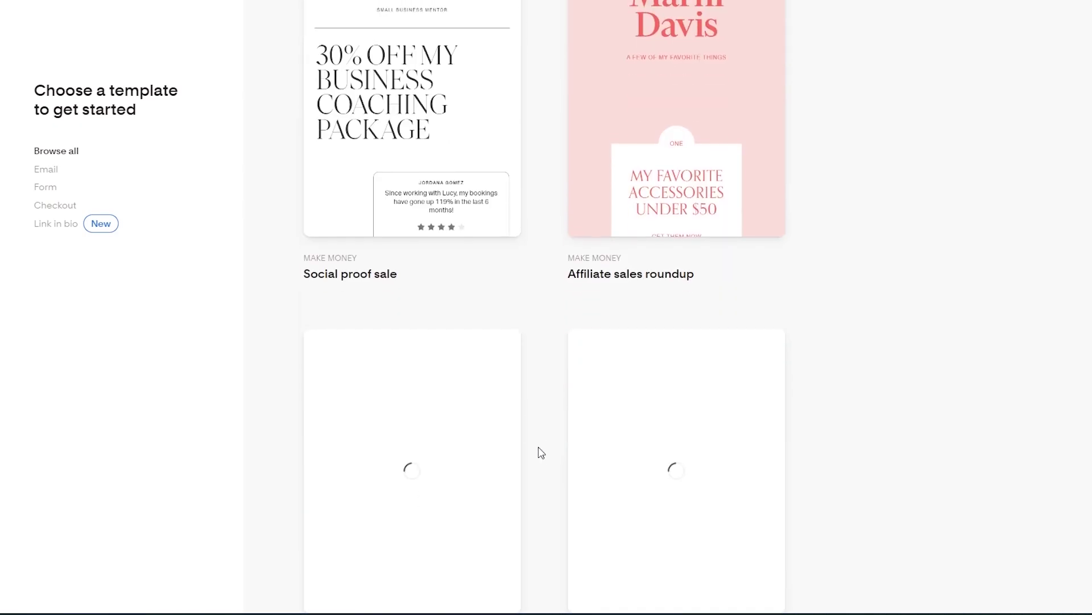
scroll(541, 439, "up", 1)
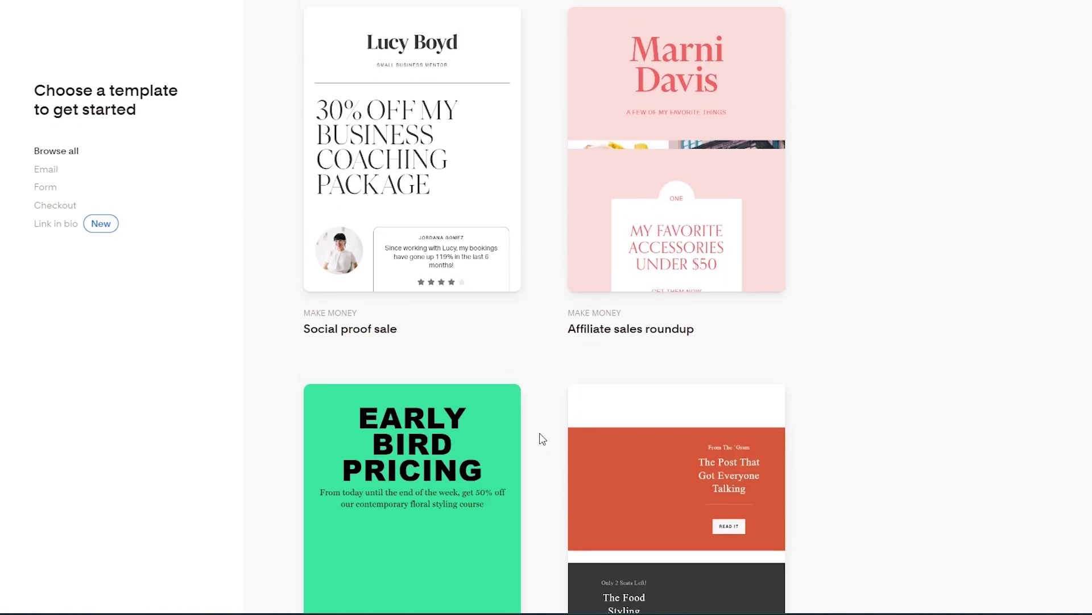
scroll(541, 438, "down", 3)
scroll(530, 438, "up", 2)
scroll(531, 439, "down", 20)
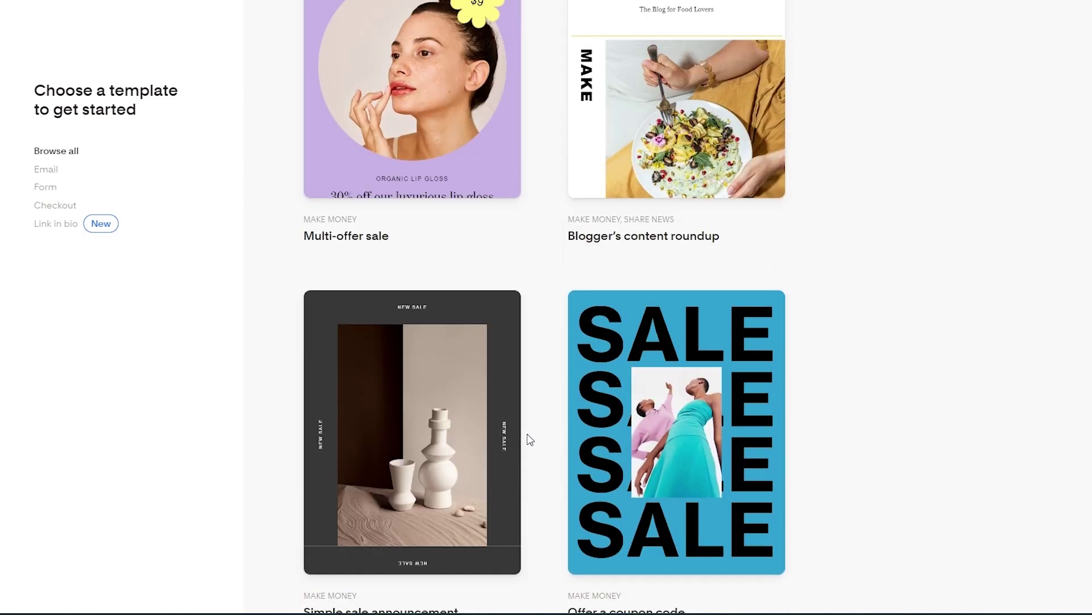
scroll(531, 439, "up", 12)
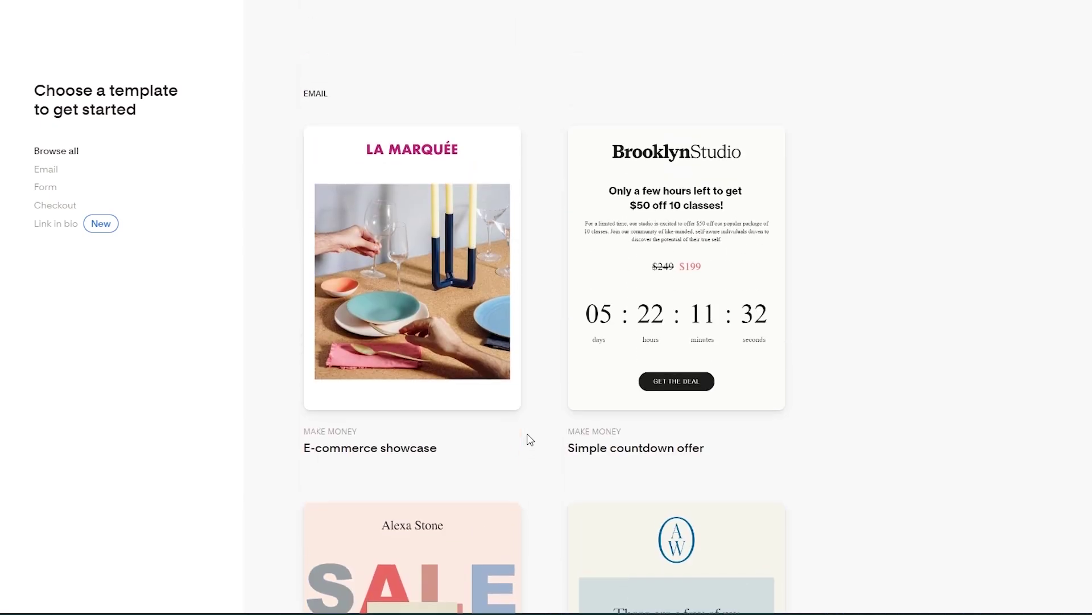
mouse_move(695, 317)
left_click(680, 335)
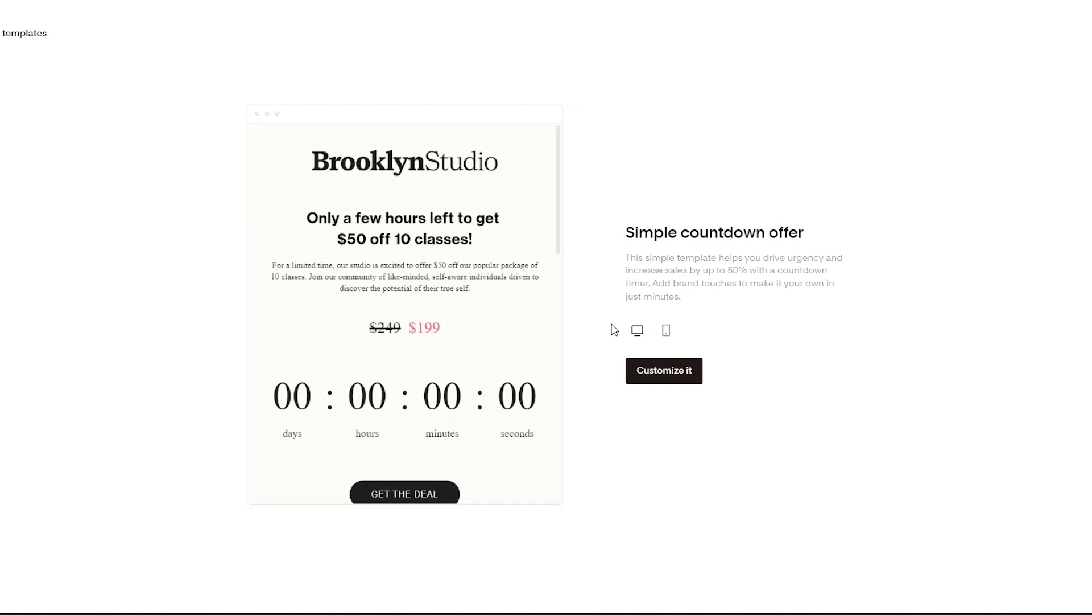
- Preview the Brooklyn Studio countdown email in phone, desktop, then phone layout, and go back to templates
scroll(490, 343, "down", 10)
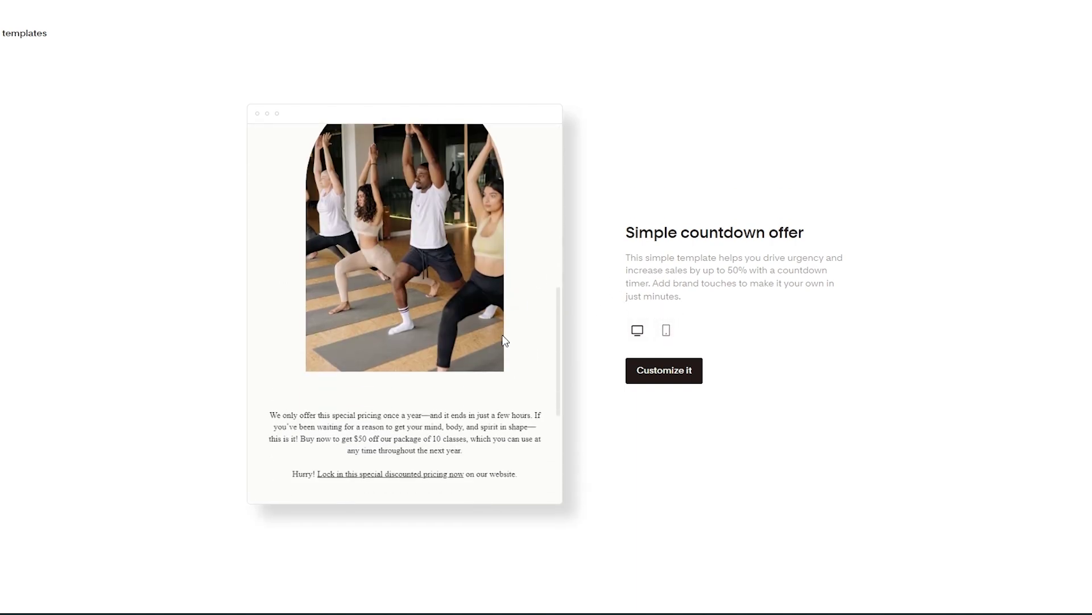
scroll(503, 332, "up", 2)
scroll(503, 333, "up", 10)
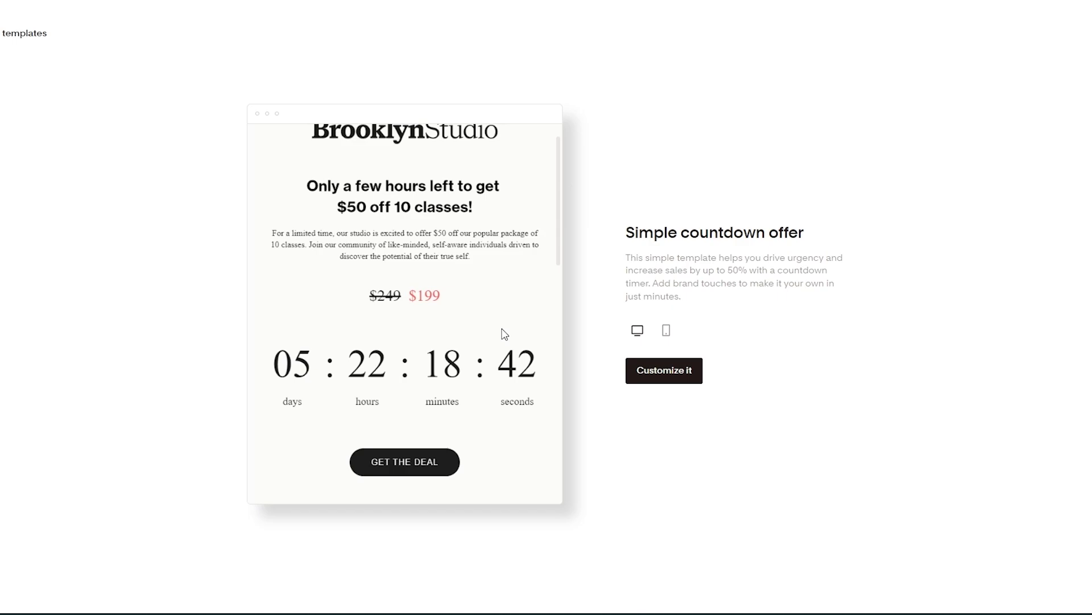
left_click(667, 330)
scroll(433, 318, "down", 1)
scroll(433, 316, "down", 10)
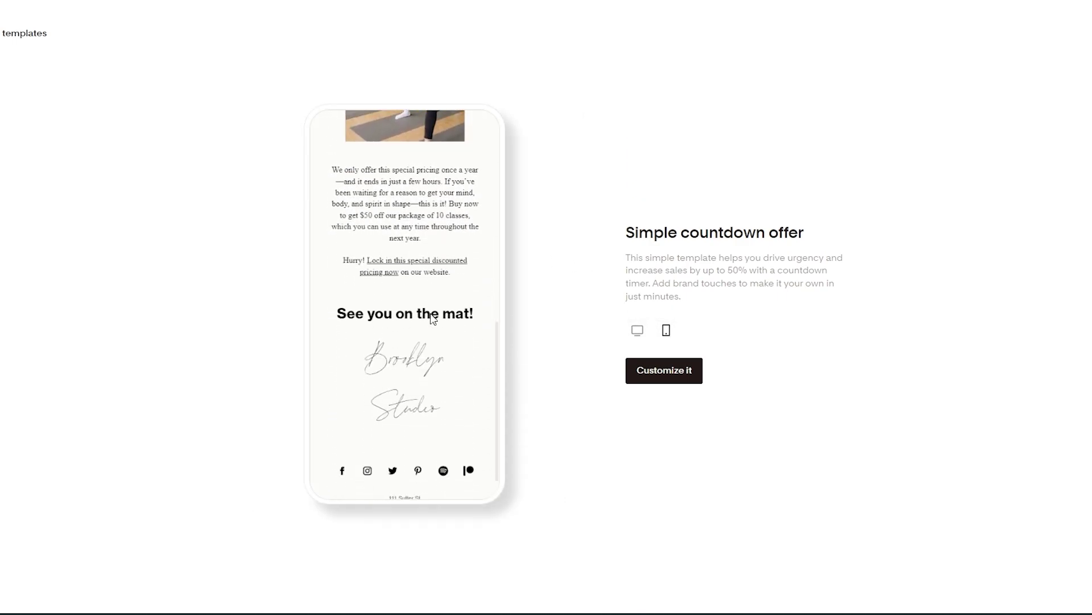
left_click(638, 330)
left_click(666, 331)
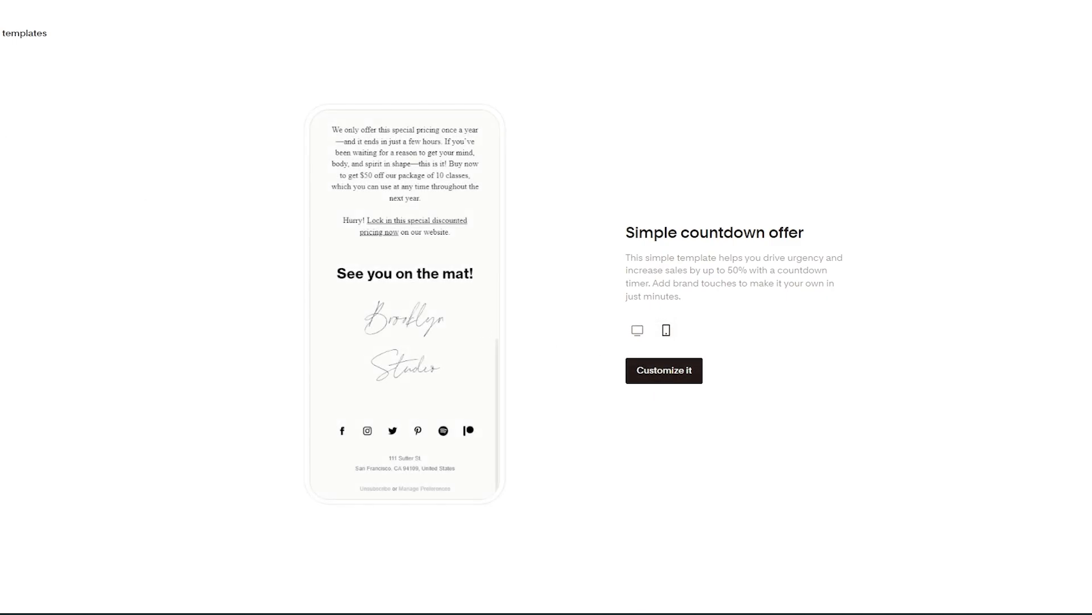
left_click(24, 33)
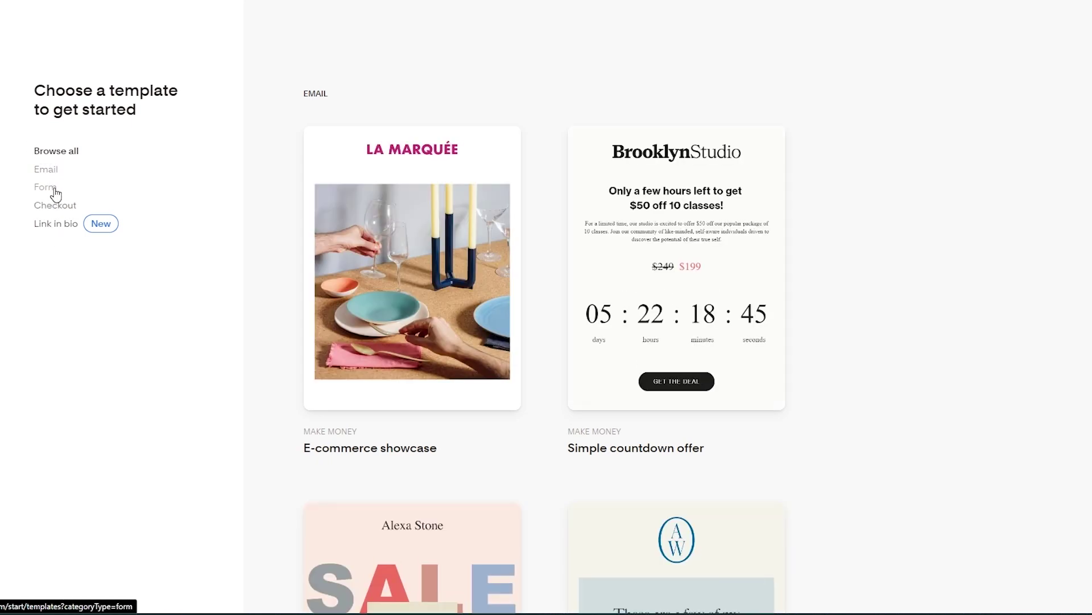
- Filter the library to Link in bio templates and scroll through them
left_click(56, 230)
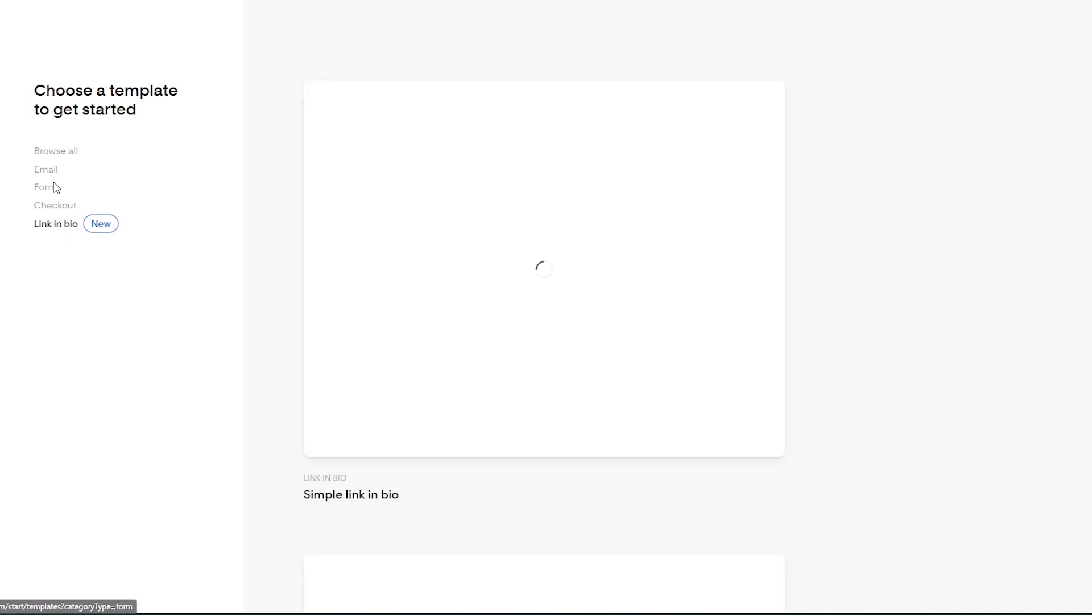
scroll(672, 175, "down", 5)
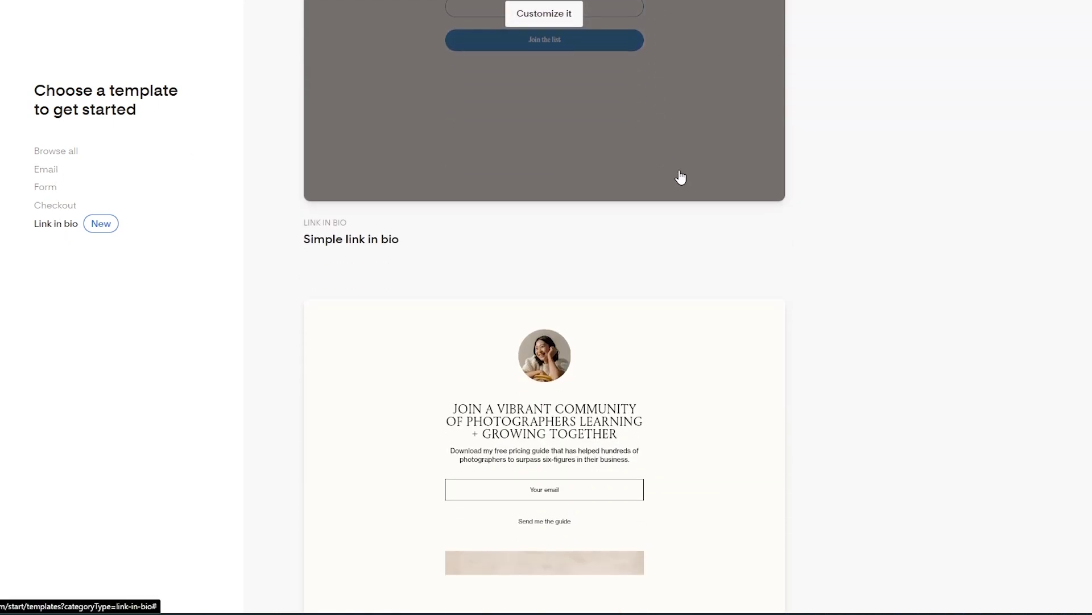
scroll(776, 194, "down", 8)
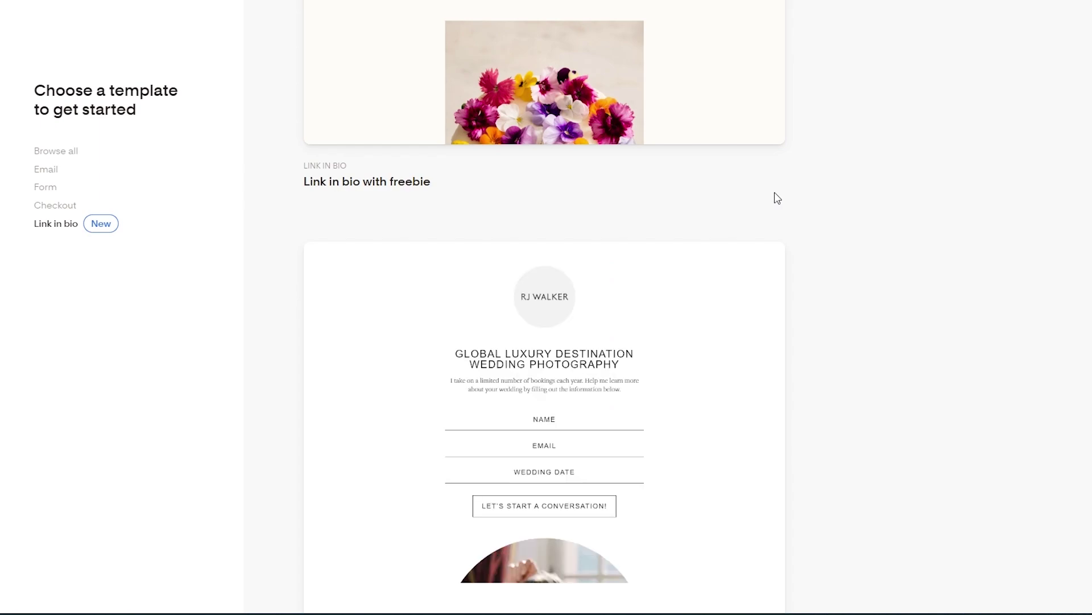
scroll(773, 197, "down", 10)
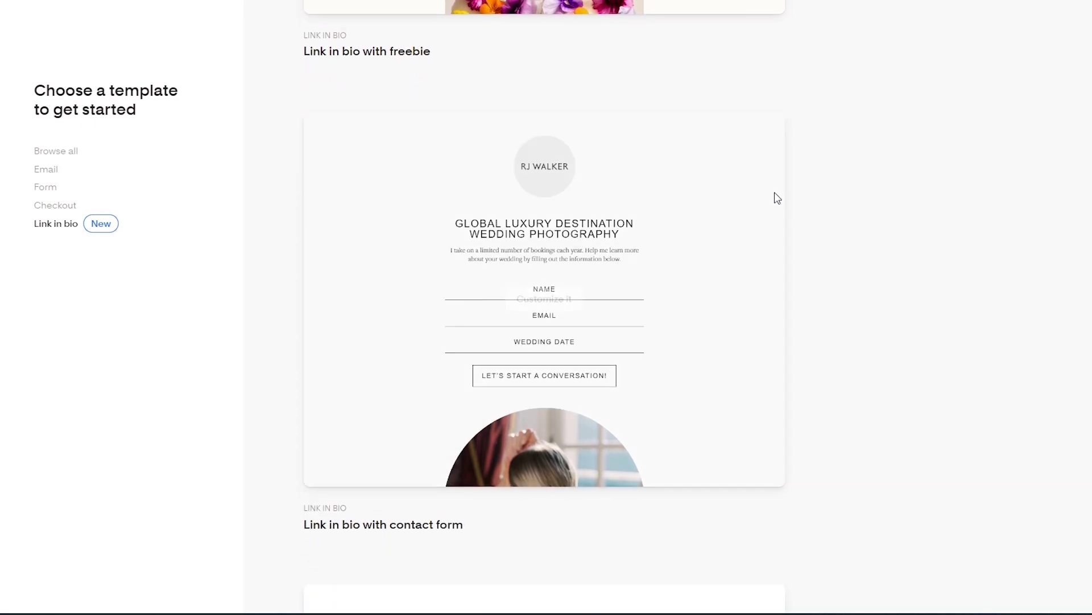
scroll(846, 112, "up", 9)
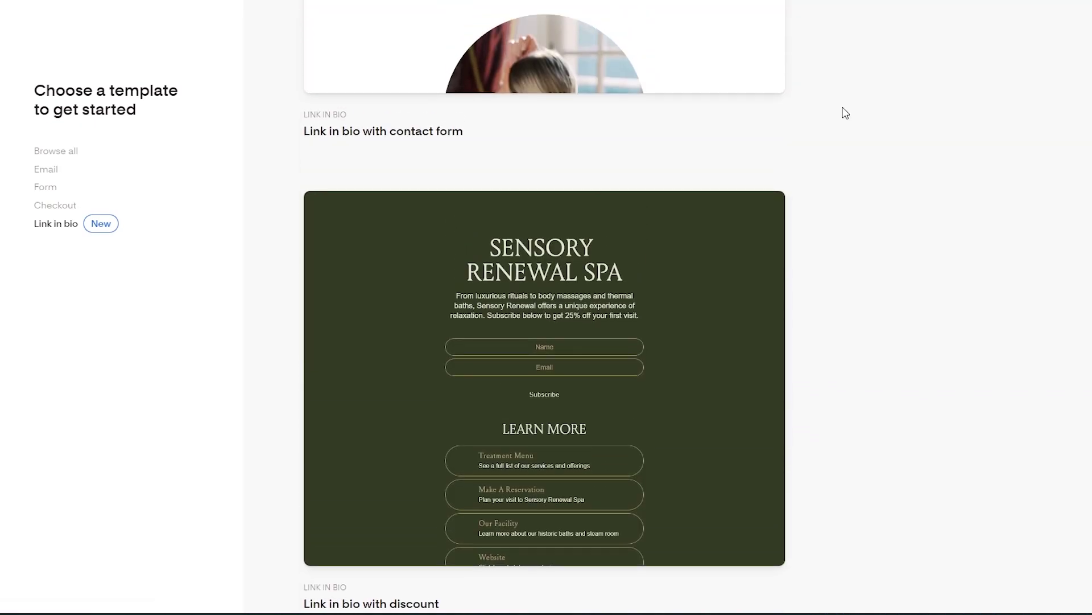
- Start the contact-form link-in-bio template, cancel its segment prompt, and show all template categories
left_click(668, 166)
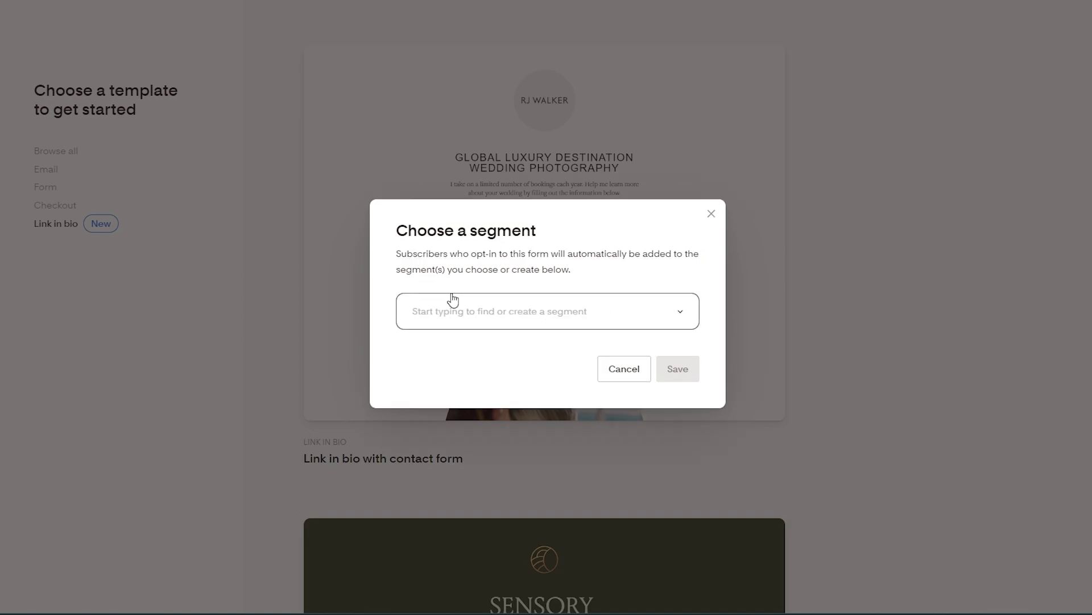
left_click_drag(433, 251, 517, 248)
left_click(513, 300)
left_click(632, 370)
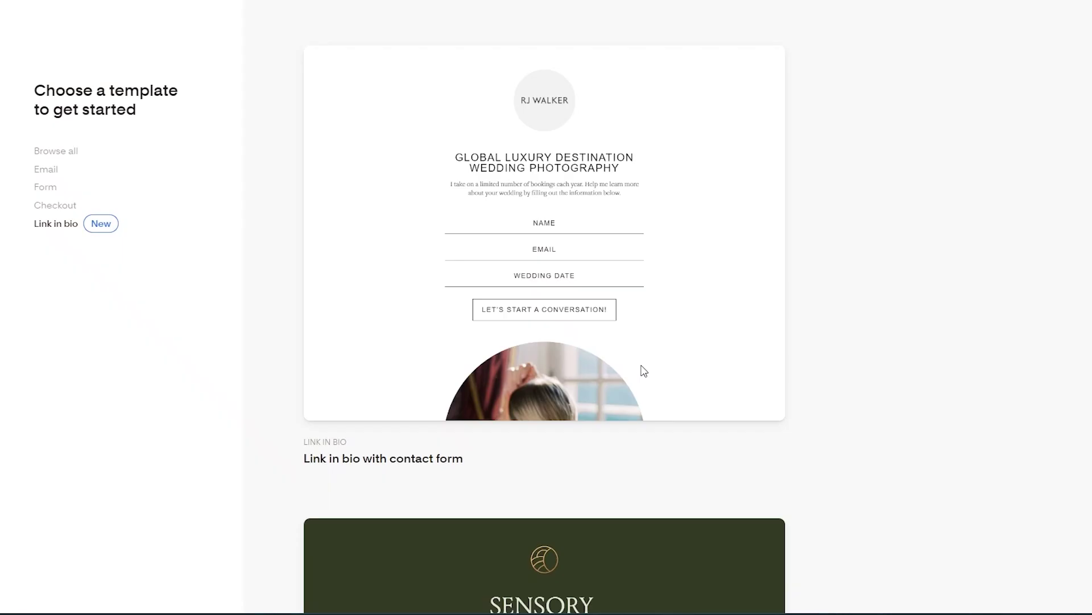
left_click(54, 159)
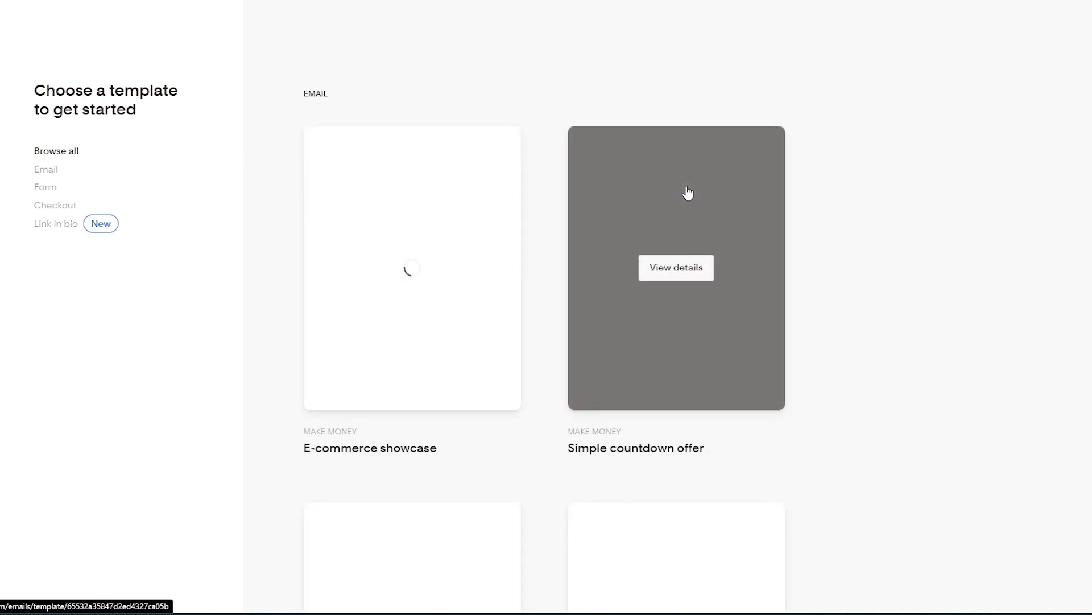
- Start customizing Simple countdown offer, dismiss the builder tip, and select the countdown's minutes label
left_click(709, 268)
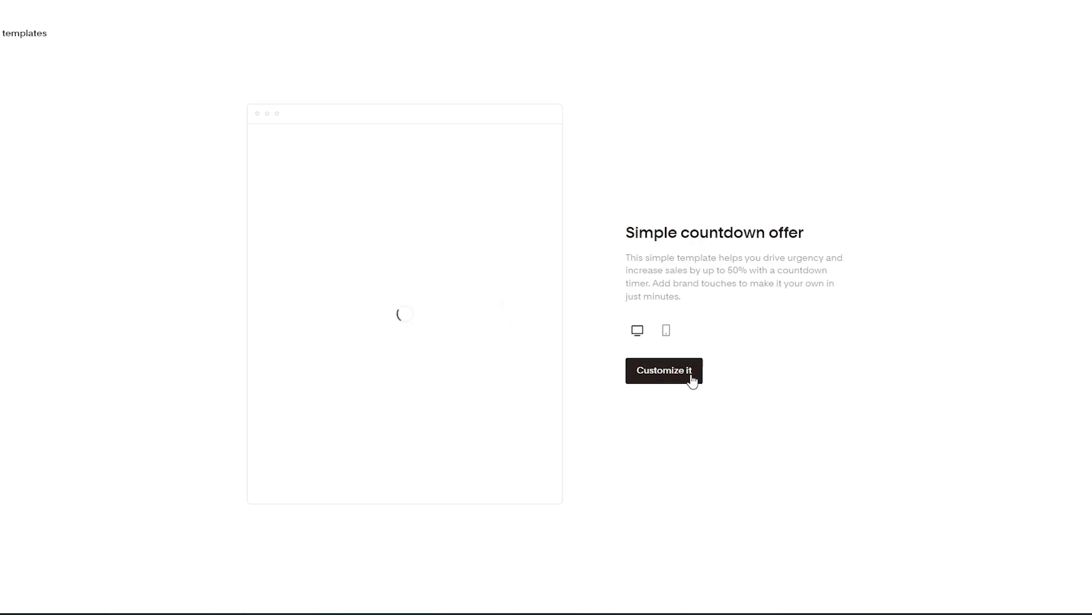
left_click(692, 378)
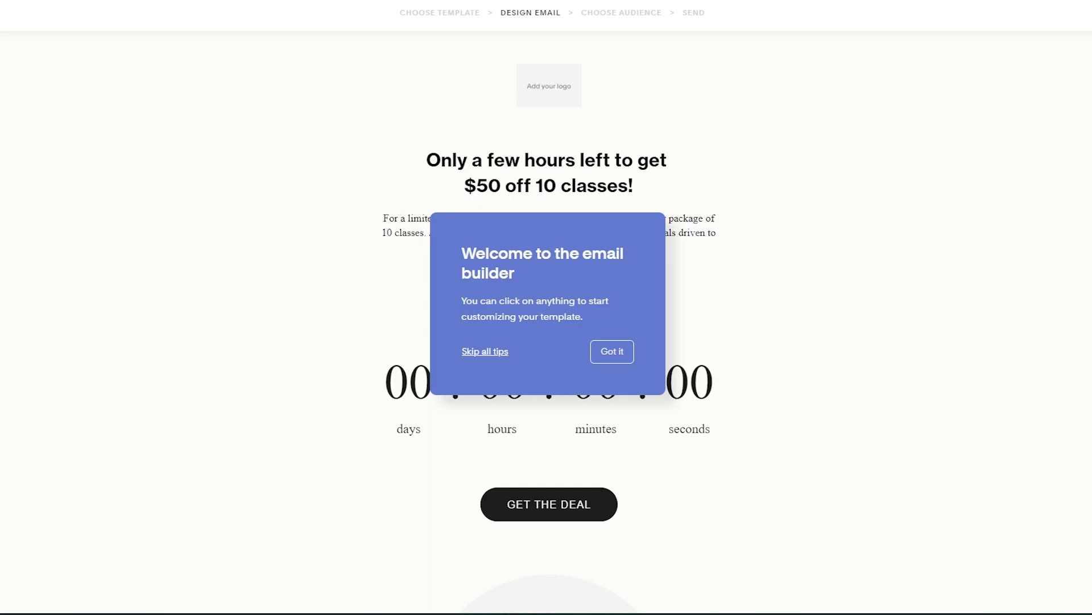
left_click(620, 354)
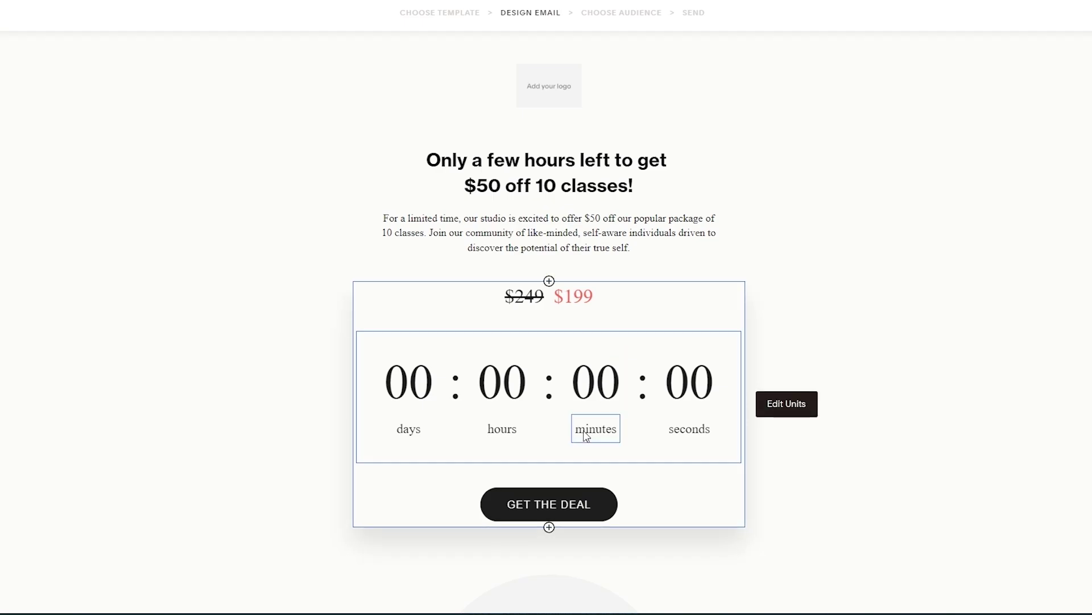
left_click(613, 422)
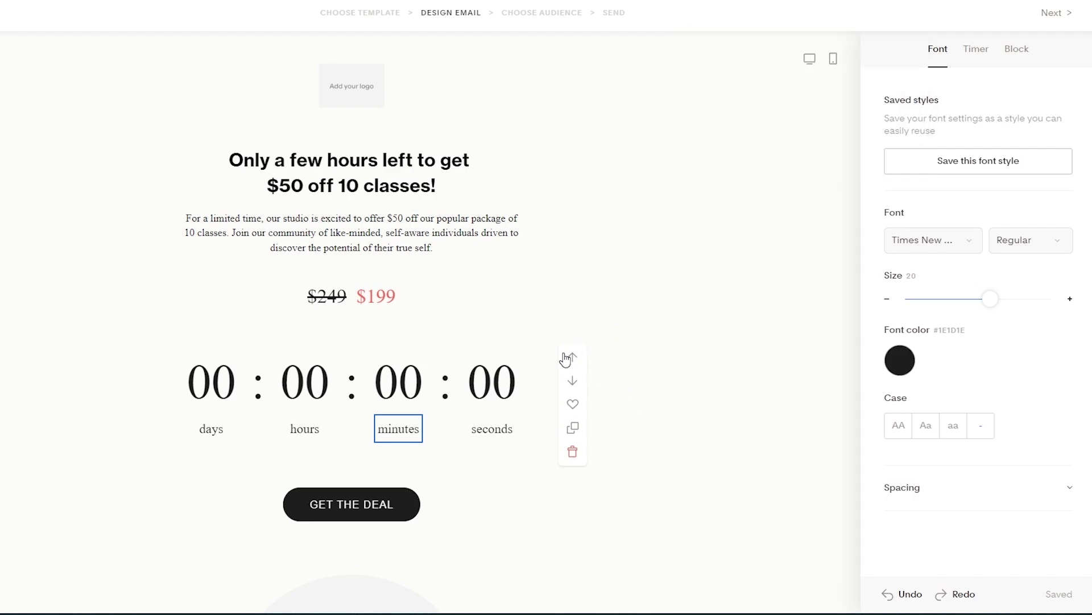
- Try timer spacings XS, S, M, S and L, settling on M, with border thickness back at 0
left_click(250, 359)
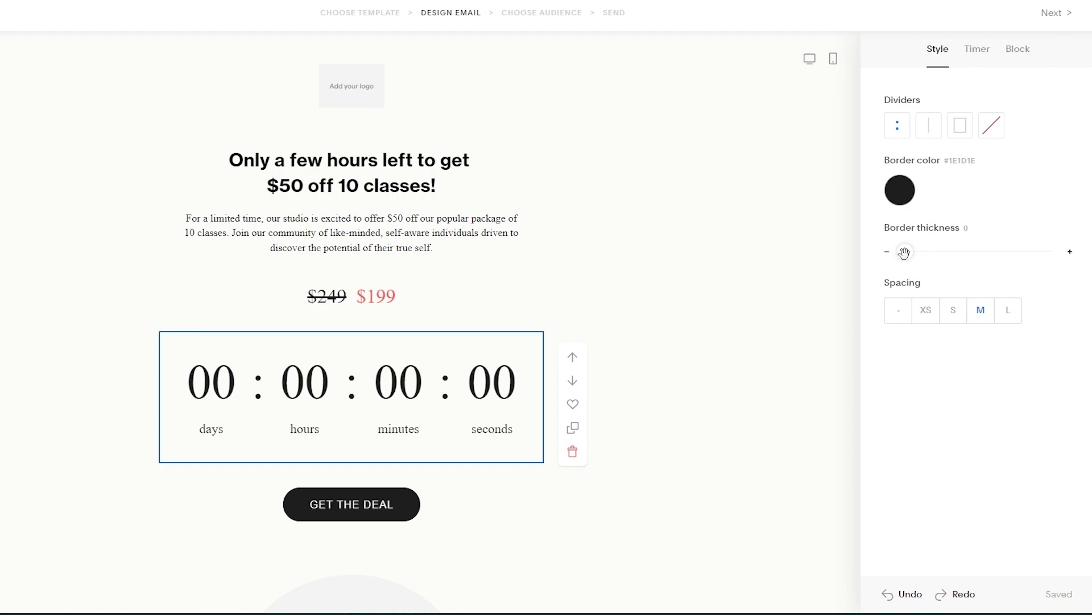
left_click(933, 319)
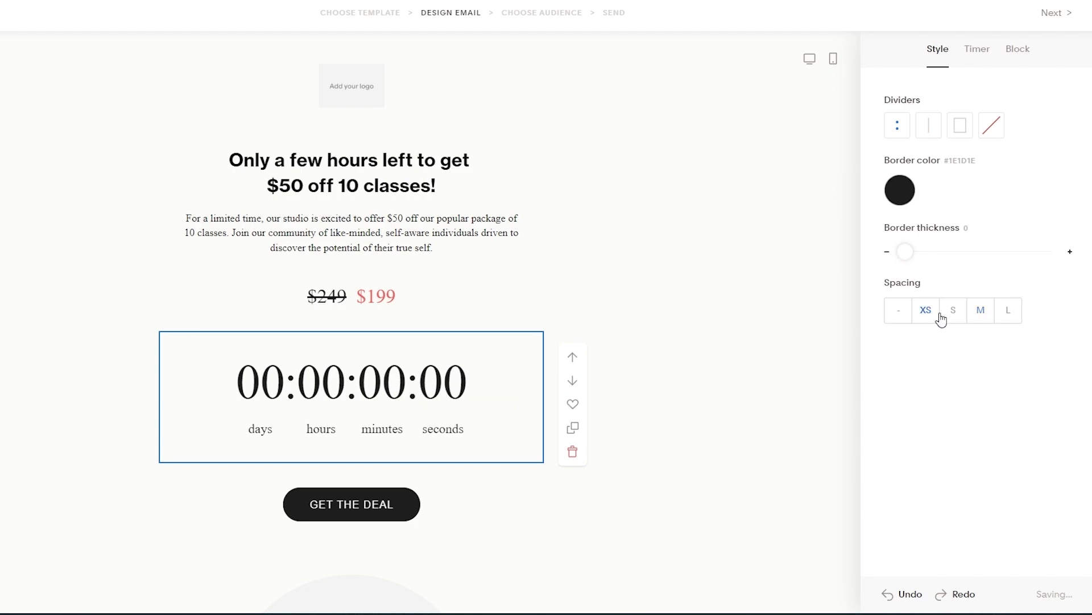
left_click(955, 317)
left_click(981, 321)
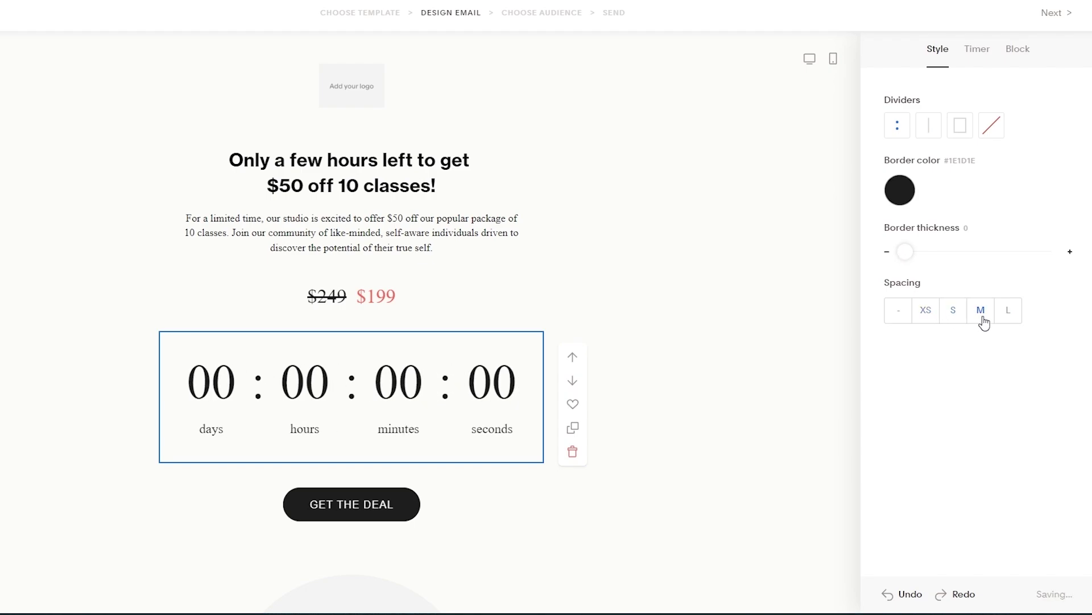
left_click(955, 313)
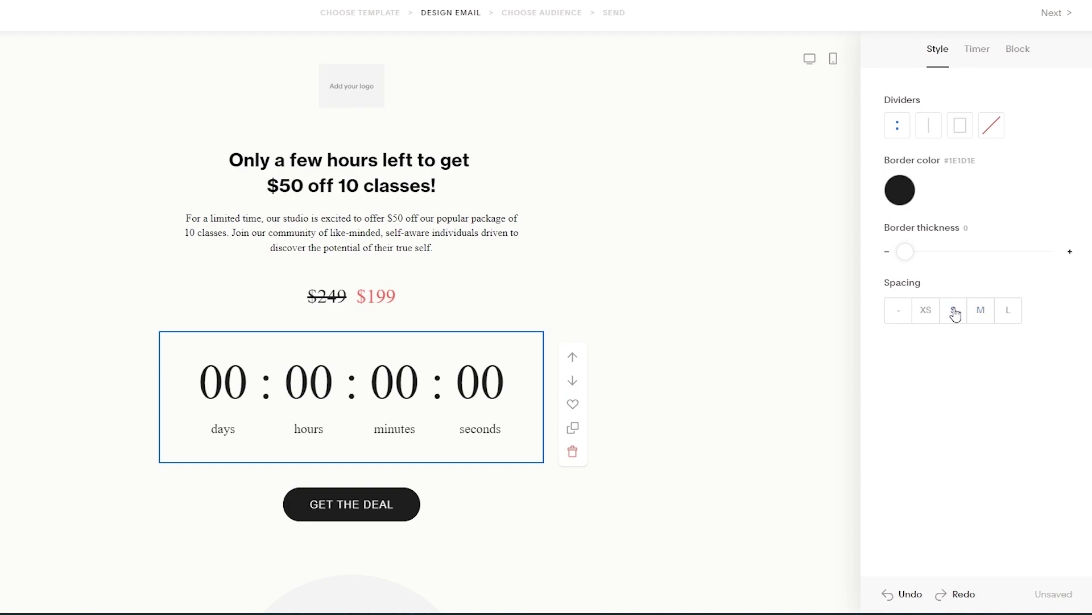
left_click(1006, 313)
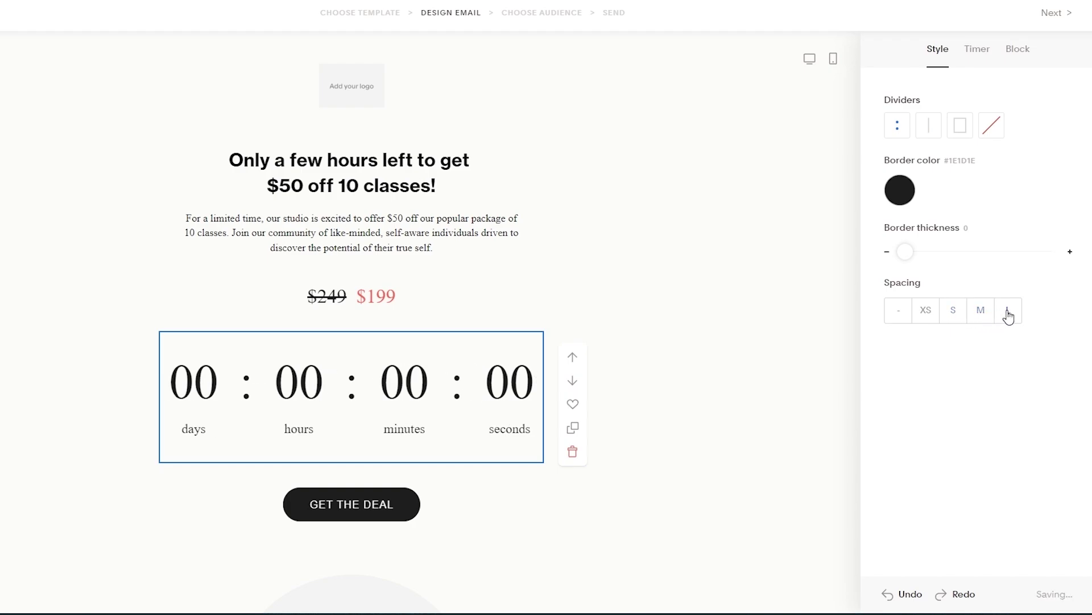
left_click(987, 316)
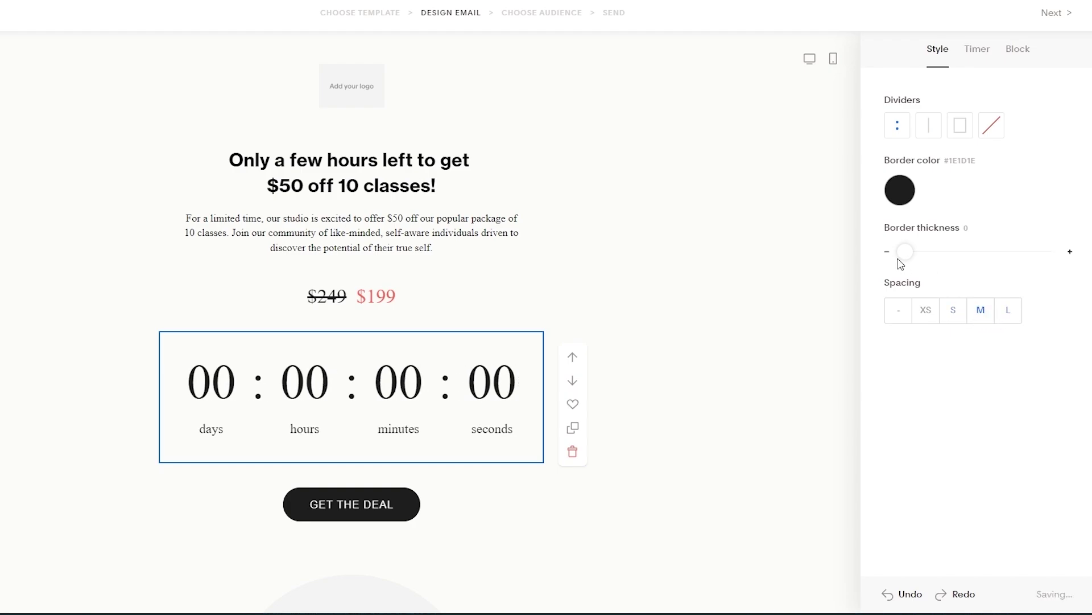
mouse_move(908, 254)
left_mouse_down()
mouse_move(961, 253)
mouse_move(910, 267)
left_mouse_up()
- Put each countdown unit in a box and try square and pill box shapes
left_click(958, 137)
left_click(959, 130)
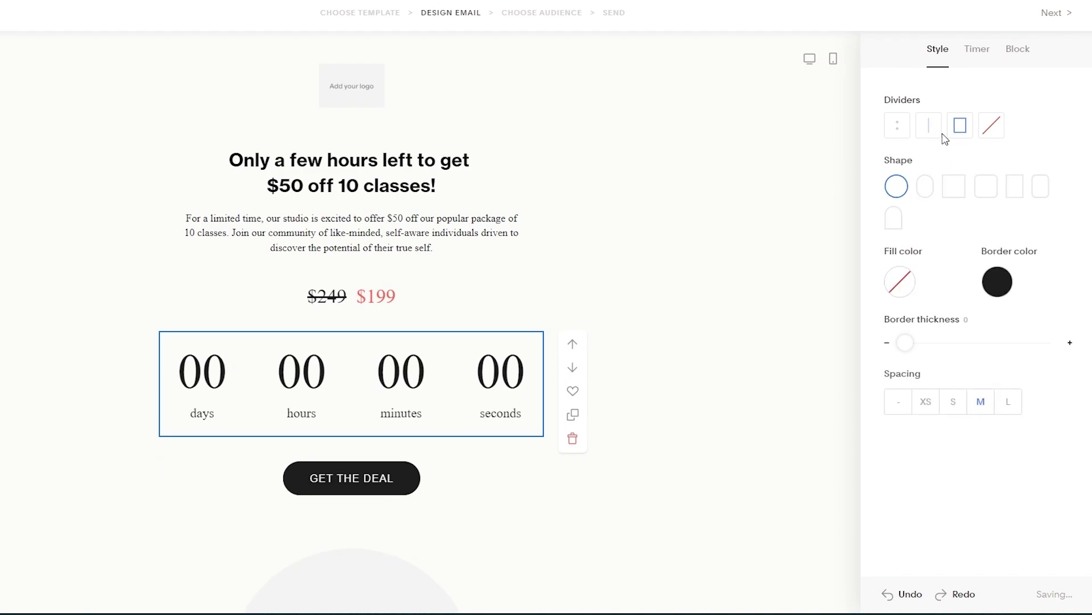
left_click(908, 196)
left_click(952, 188)
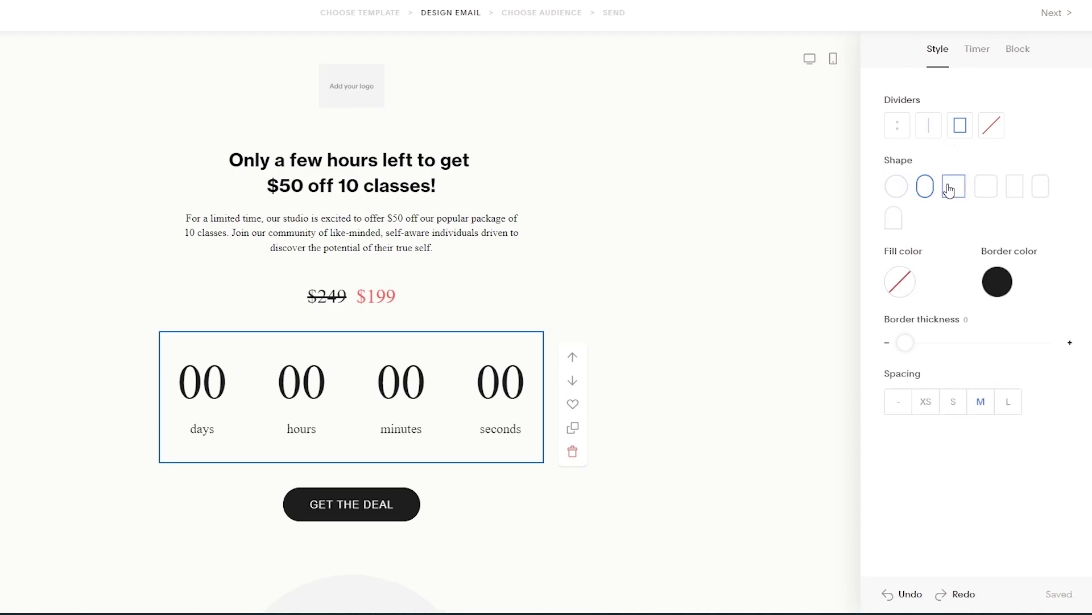
left_click(925, 188)
- Try crimson, orange, blue and #2EA0D2 box fills, ending on light cyan
left_click(913, 288)
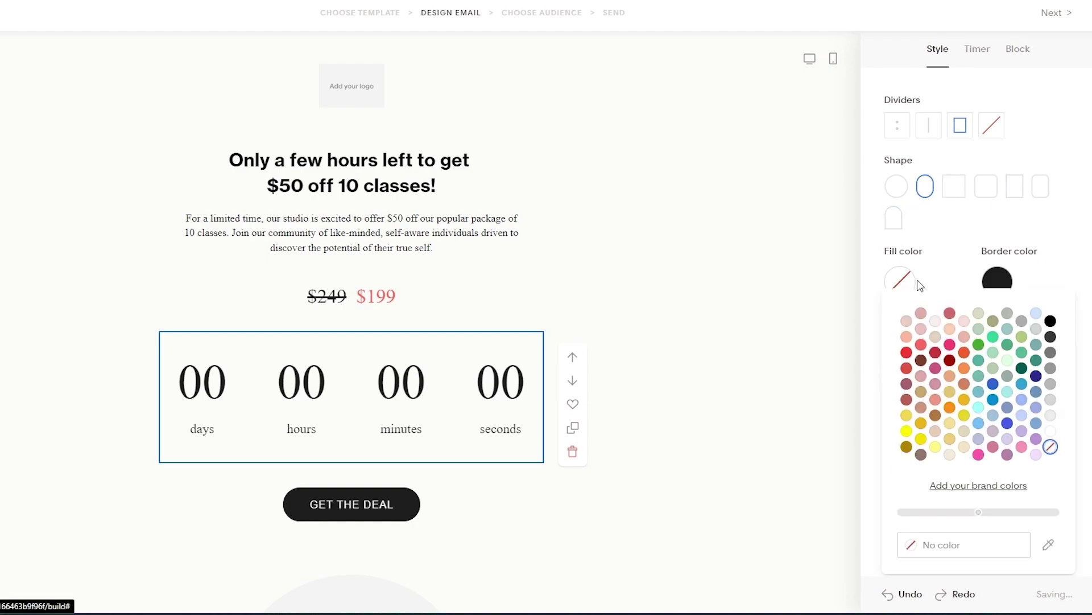
left_click(936, 354)
left_click(963, 352)
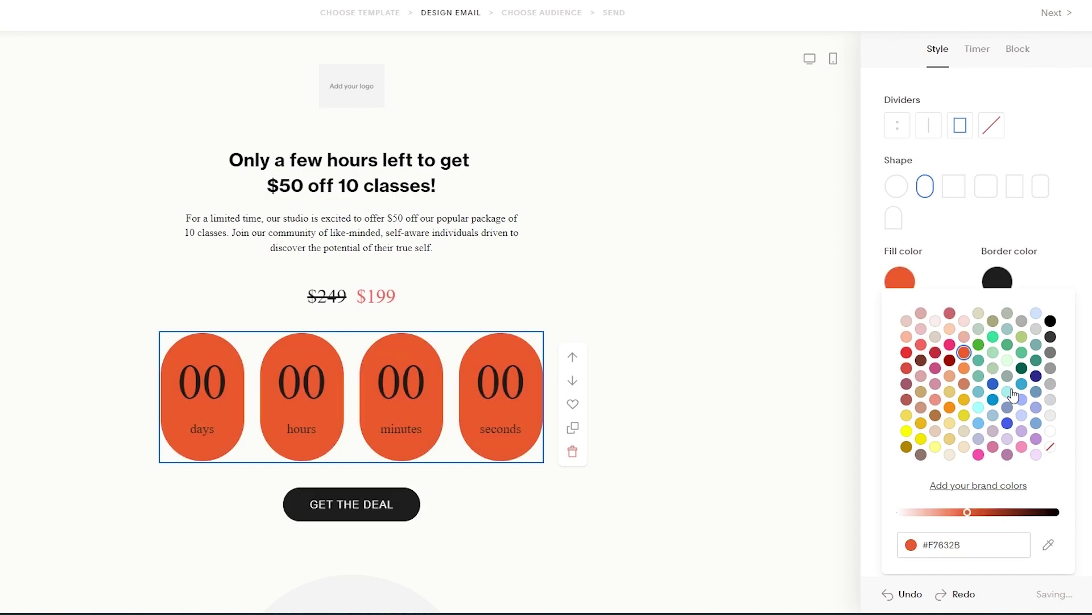
left_click(993, 400)
left_click(979, 407)
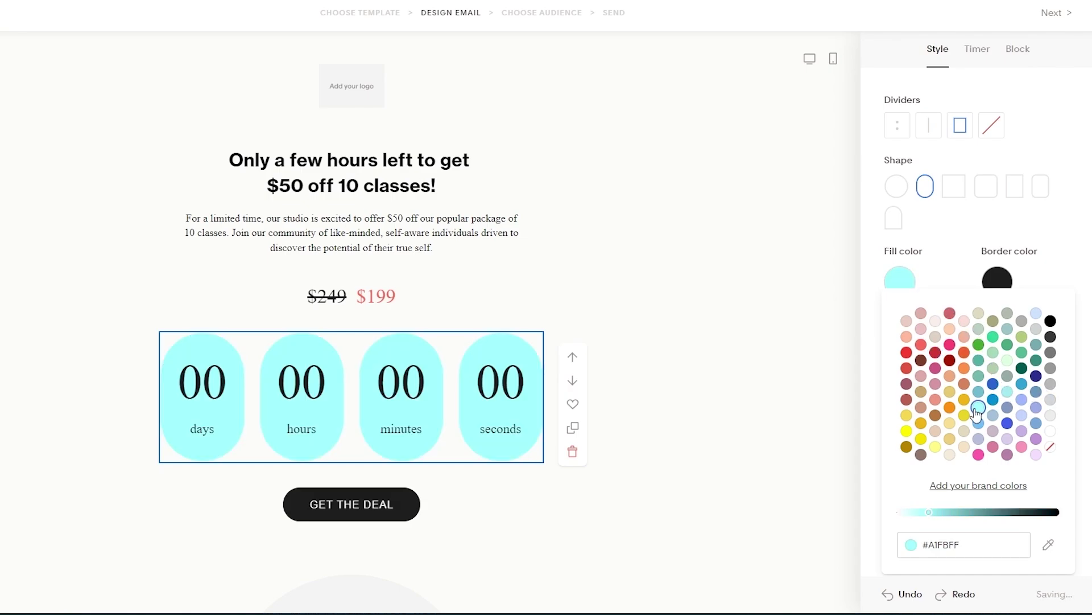
left_click(1022, 384)
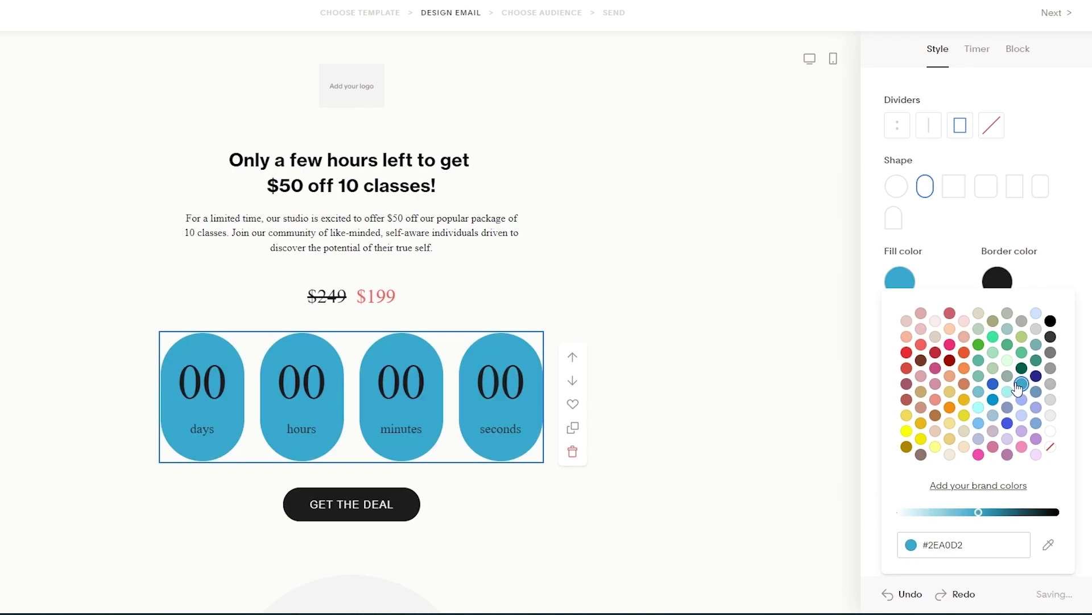
left_click(979, 408)
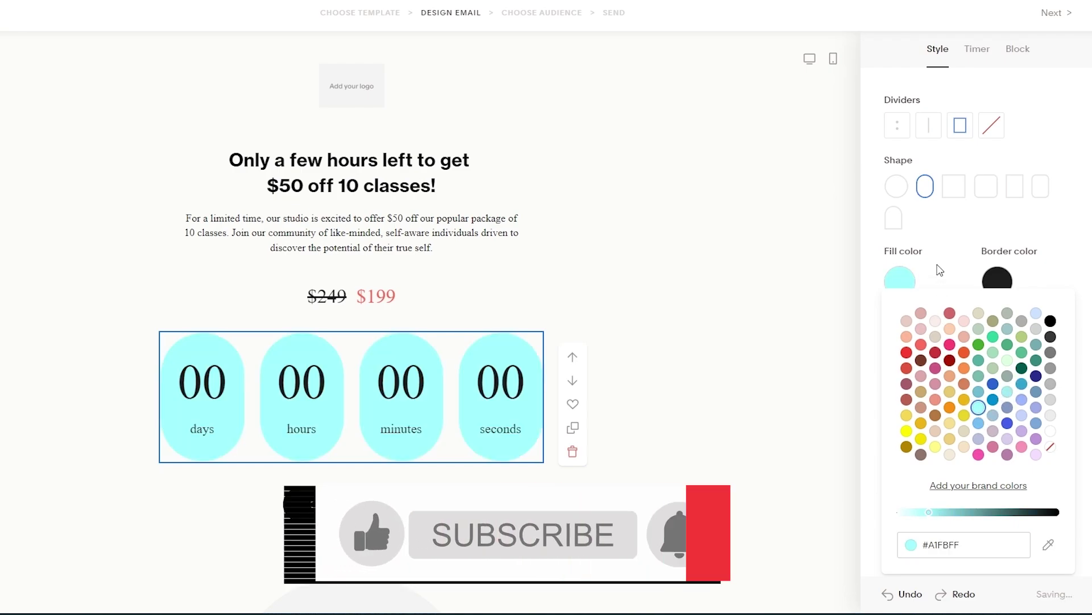
left_click(985, 266)
- Set the box border colour to black, then try square, rounded and arch box shapes
left_click(996, 281)
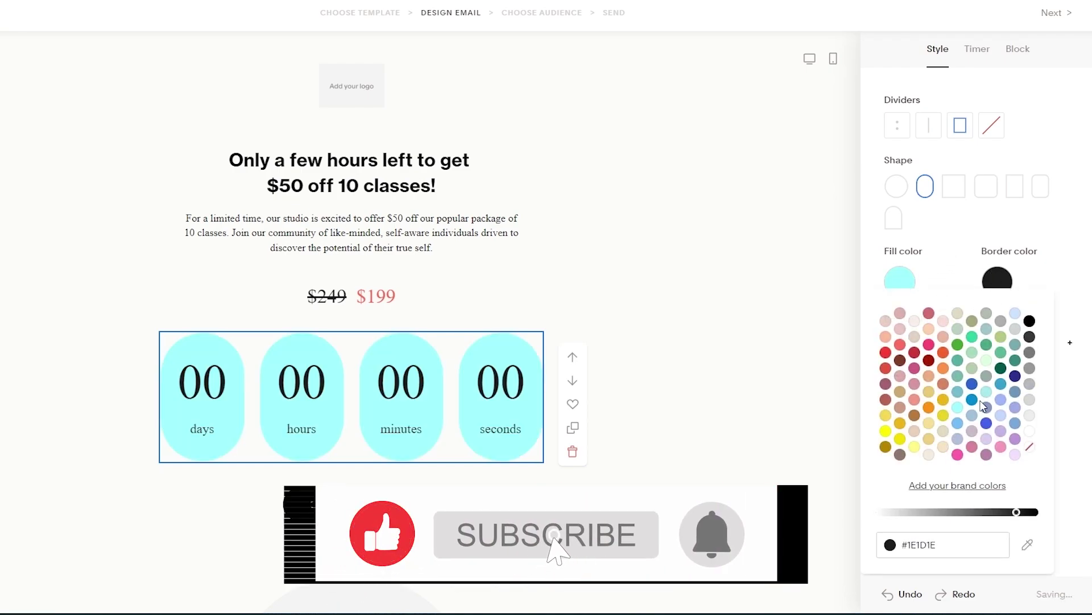
left_click(928, 454)
left_click(1029, 321)
left_click(1062, 297)
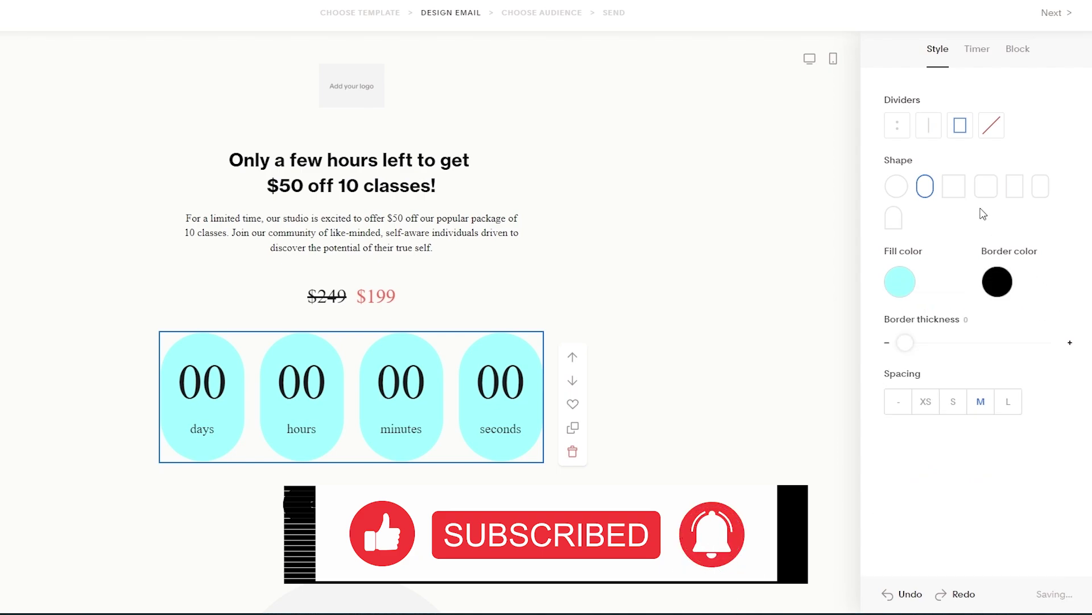
left_click(961, 192)
left_click(995, 193)
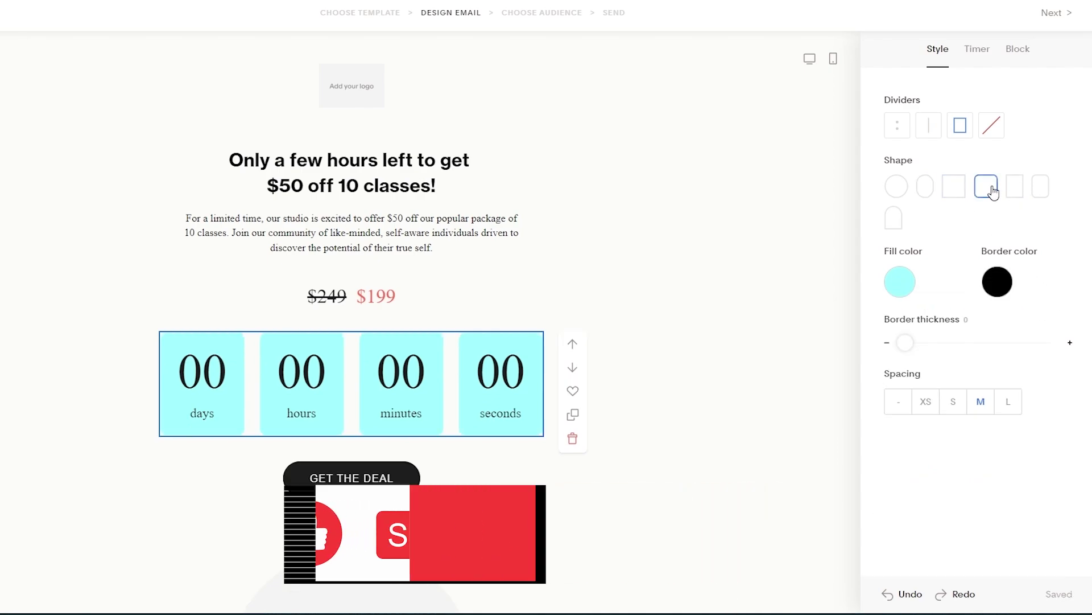
left_click(888, 219)
- Restore colon dividers between the countdown numbers and colour them black, after trying blue shades
left_click(991, 125)
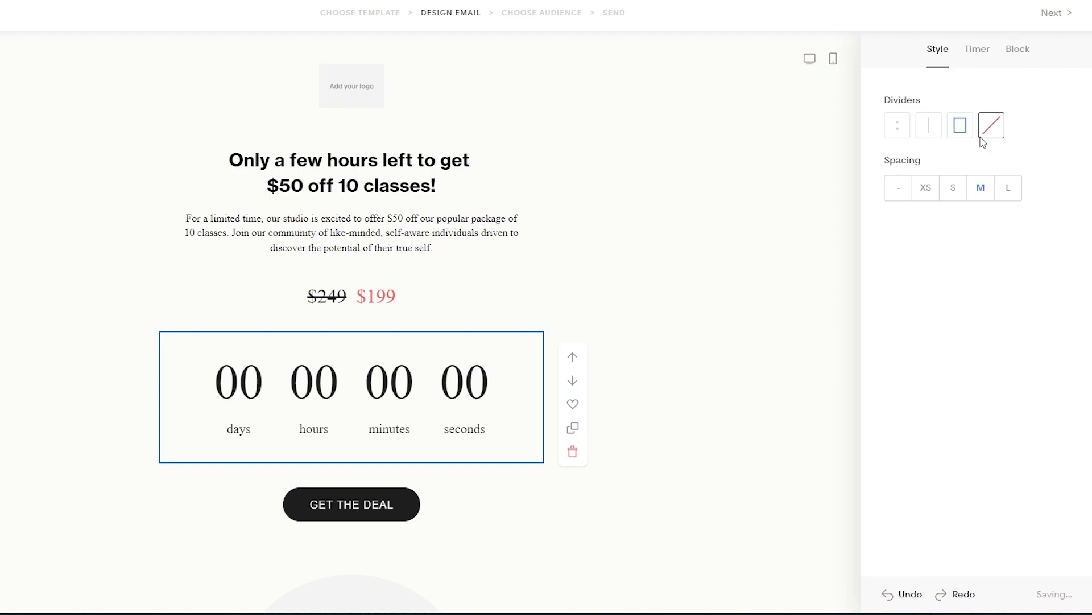
left_click(936, 131)
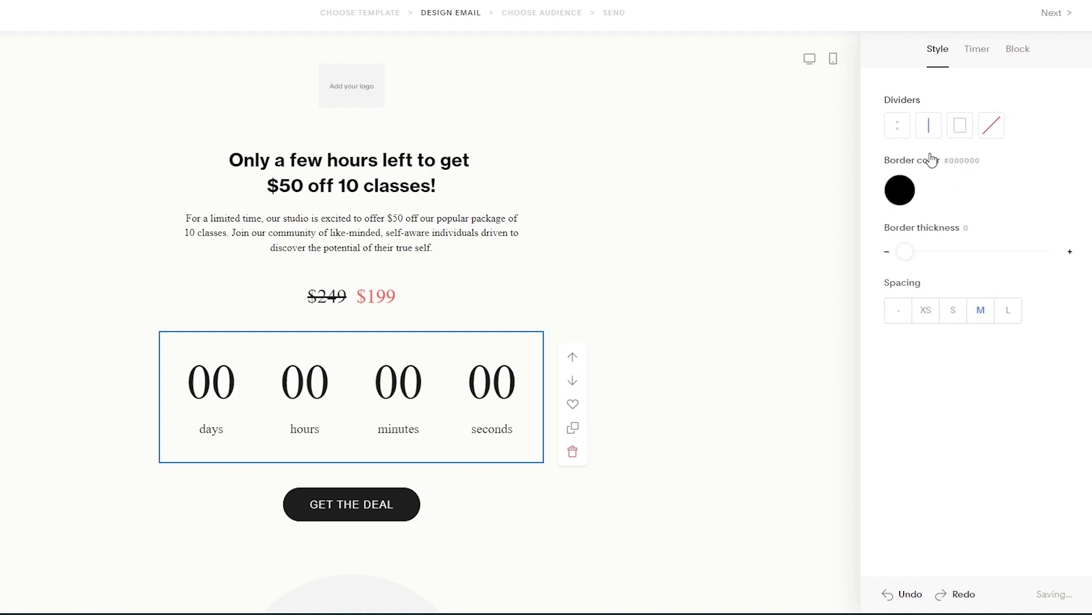
left_click(903, 122)
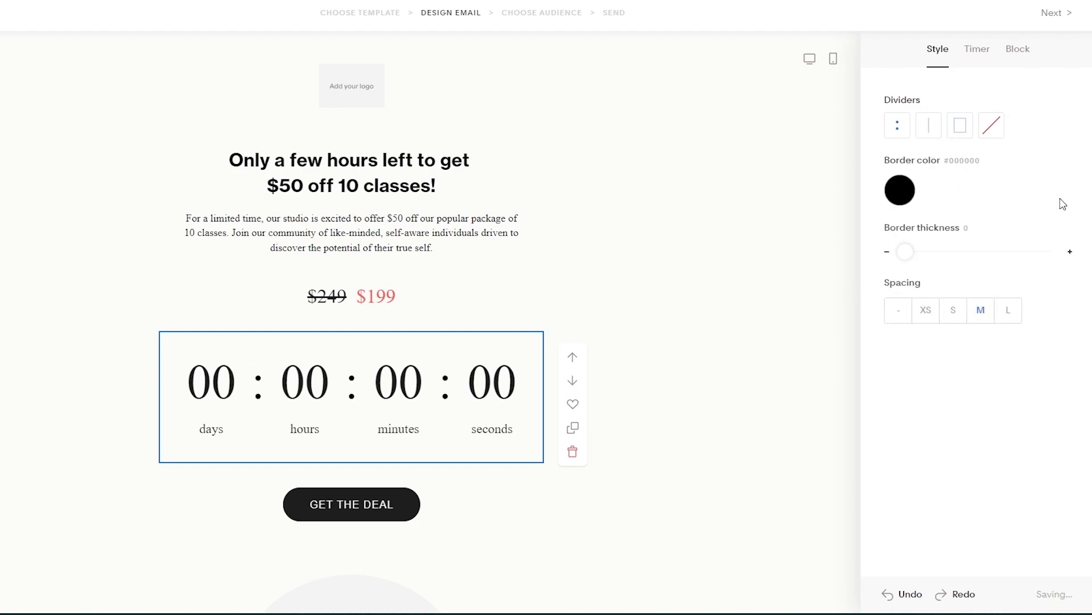
left_click(893, 181)
left_click(992, 321)
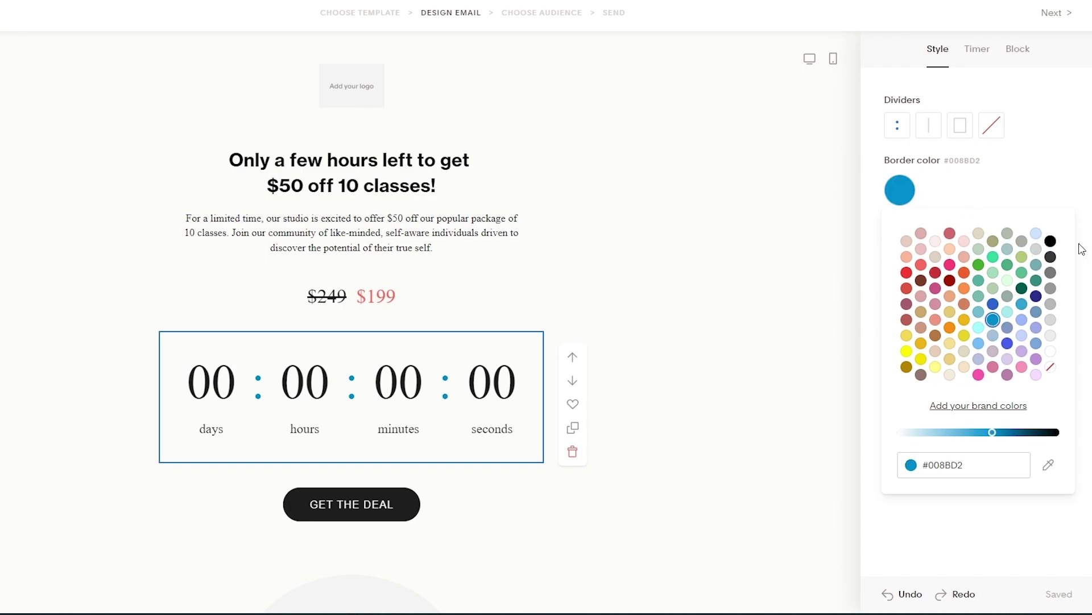
left_click(1036, 234)
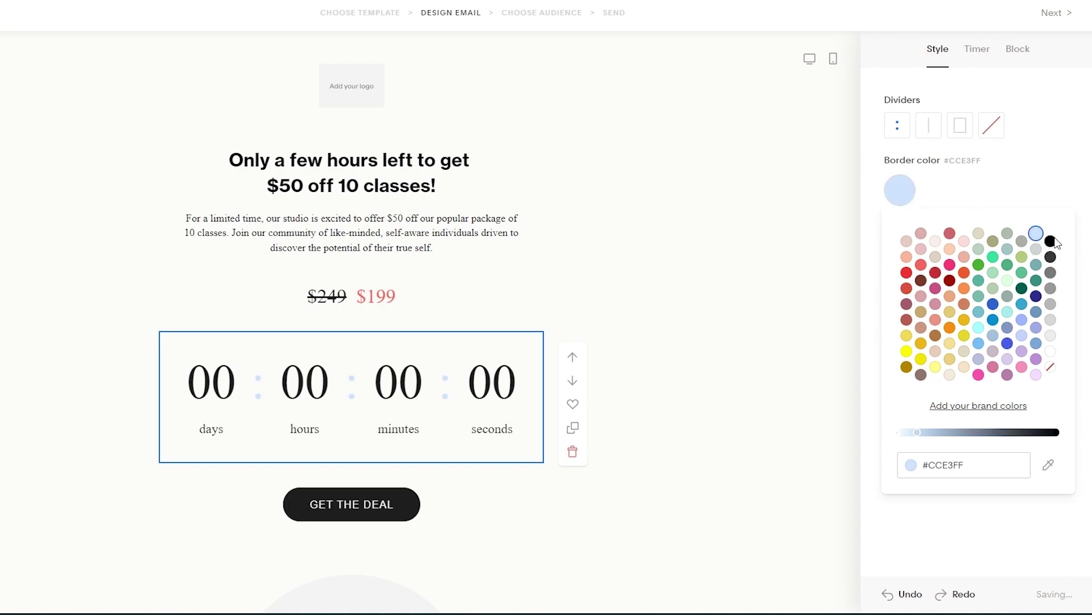
left_click(1050, 241)
left_click(1050, 180)
- Set the countdown to a Personalized 10-day timer (10:00:00:00) instead of a fixed end date
left_click(987, 69)
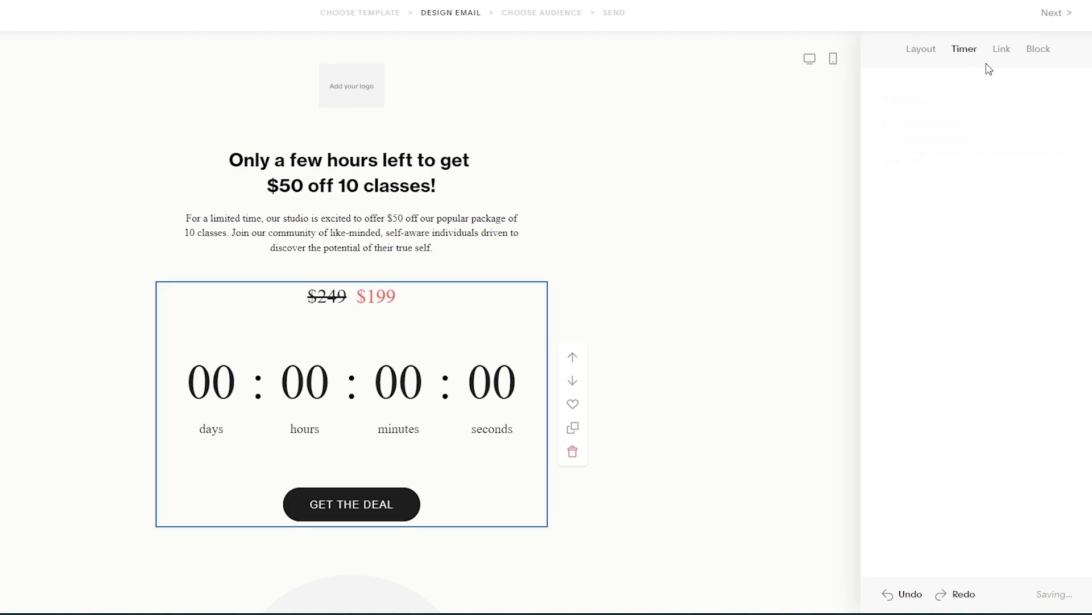
left_click(904, 222)
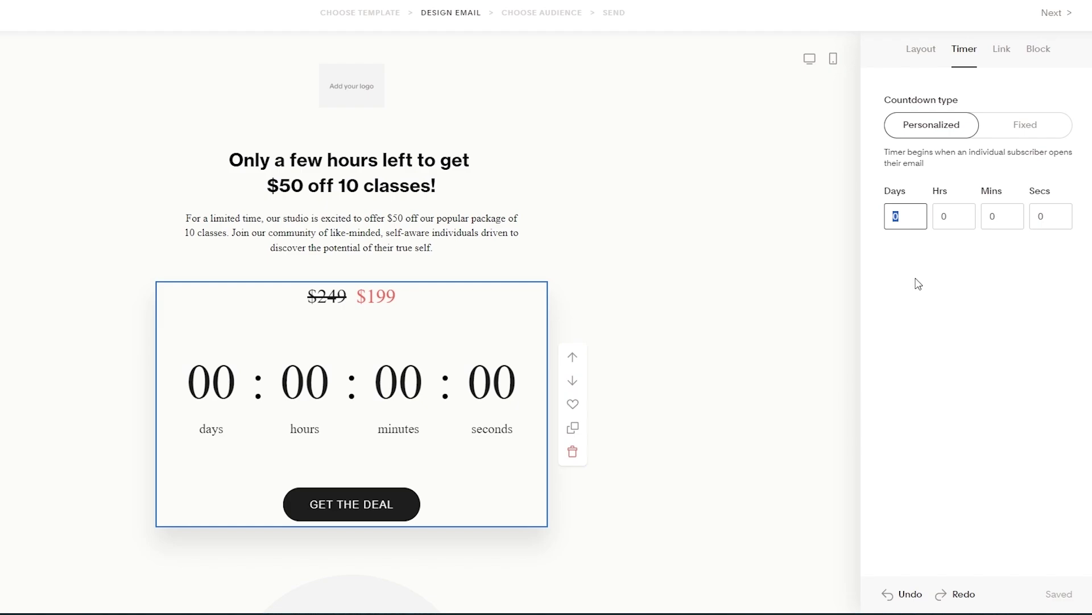
type("10")
left_click(955, 221)
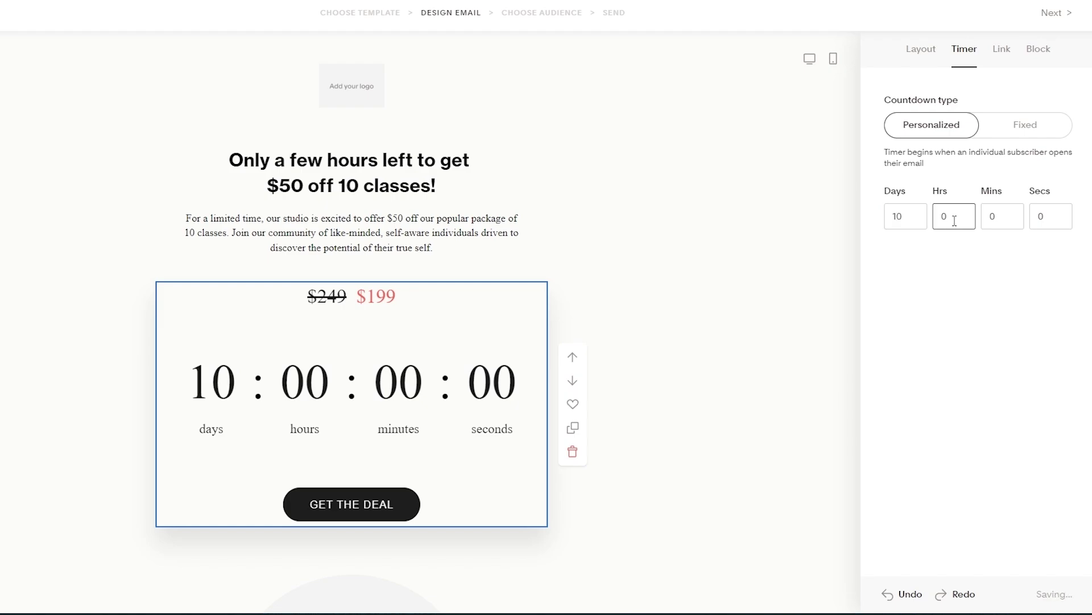
left_click(1039, 136)
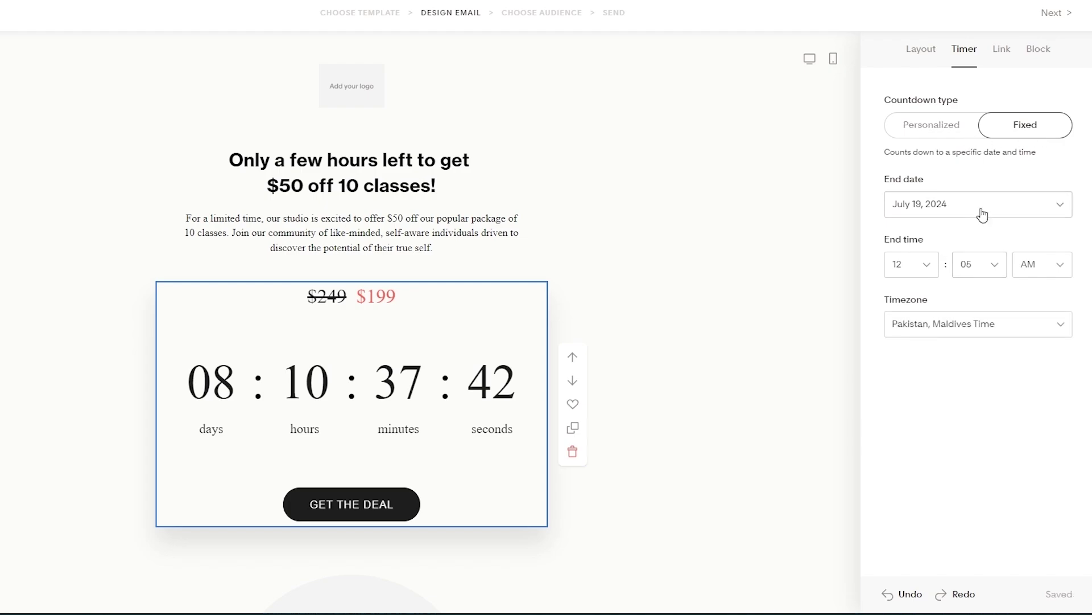
left_click(947, 211)
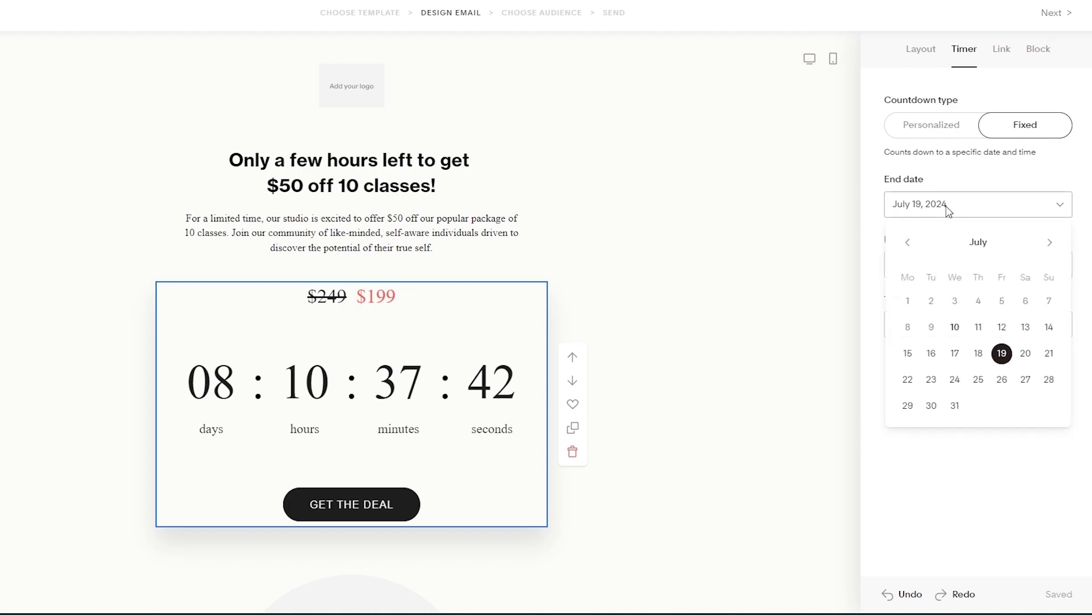
left_click(958, 128)
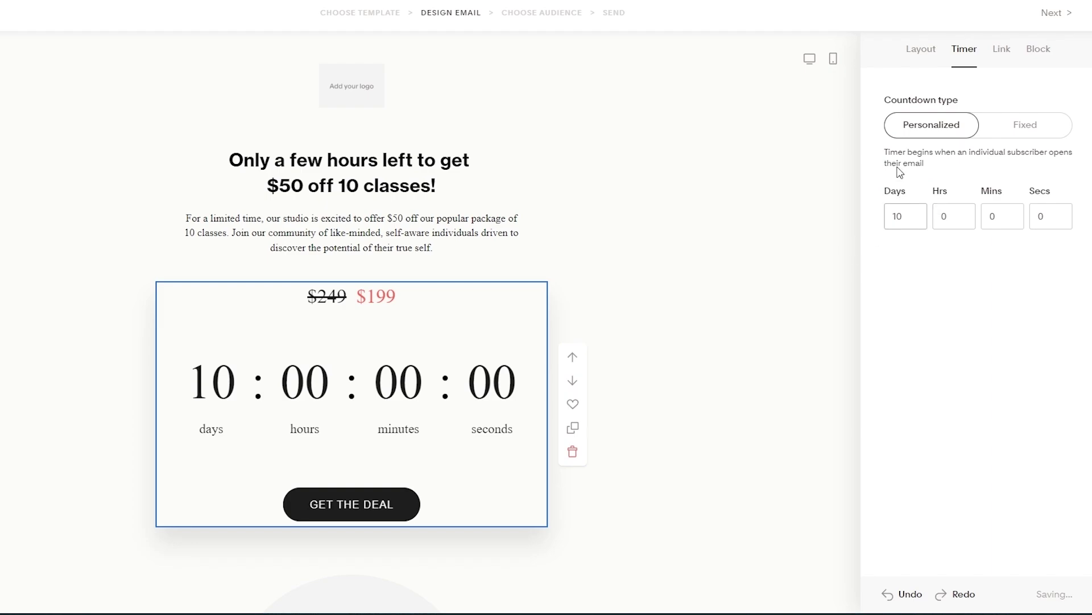
left_click(995, 56)
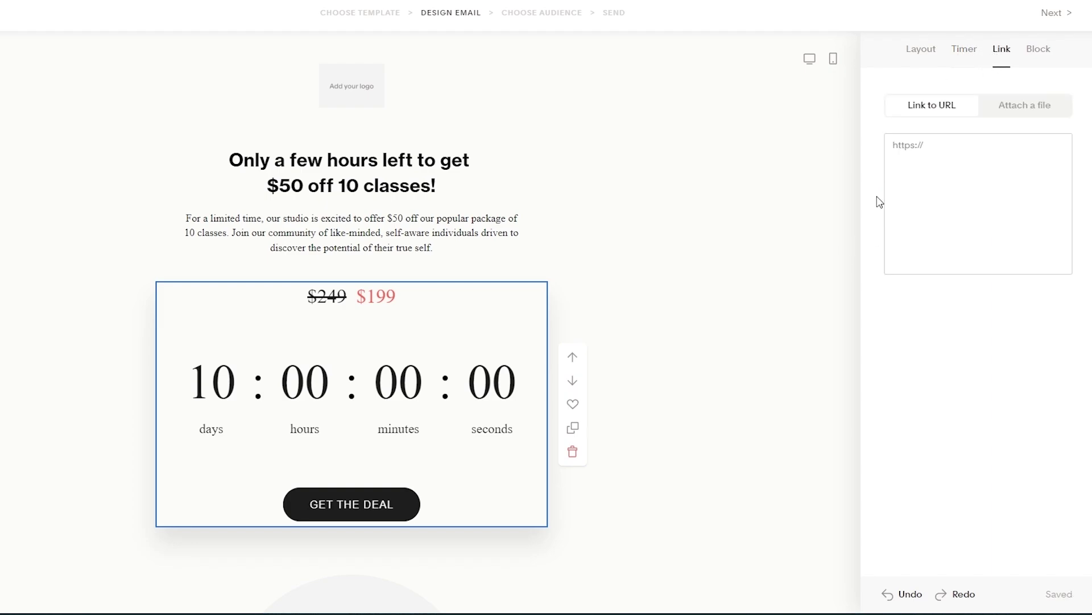
- Leave the timer link empty and keep the countdown block's description turned off
left_click(959, 147)
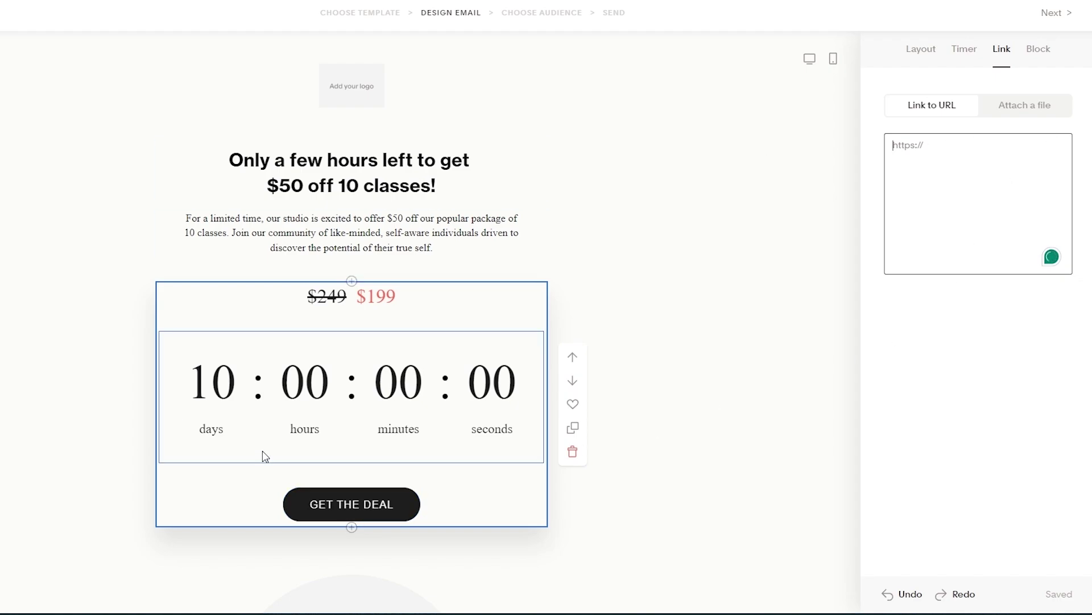
left_click(1046, 56)
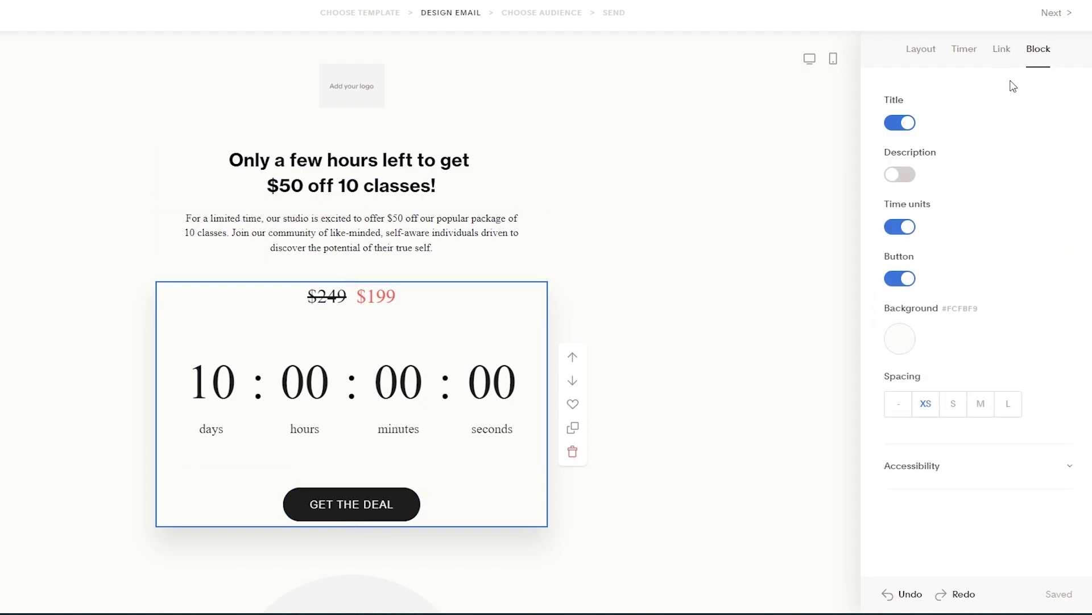
left_click(913, 180)
left_click(913, 180)
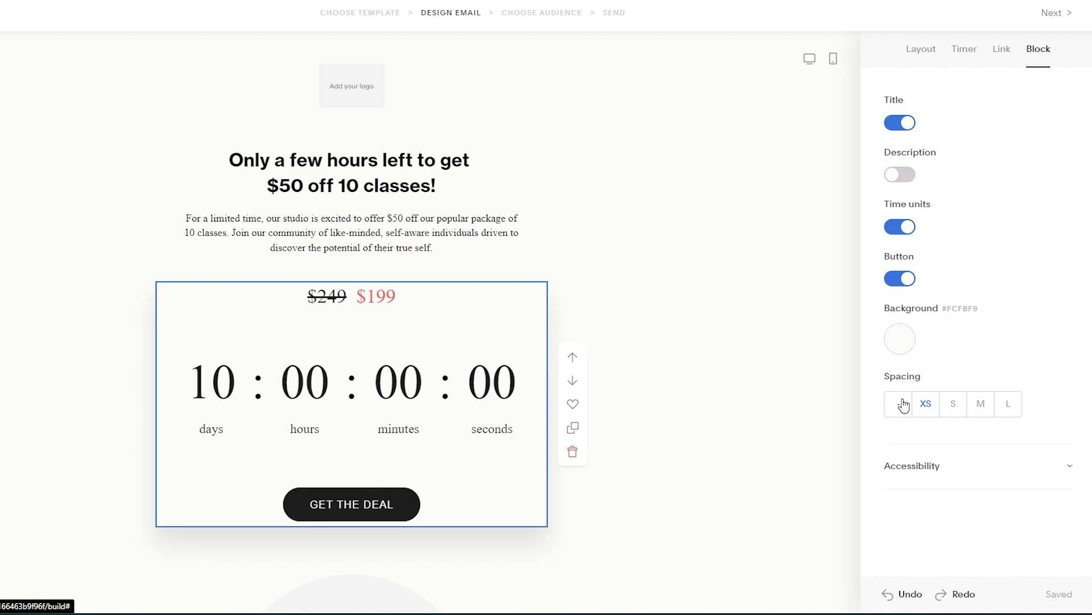
left_click(593, 149)
scroll(412, 383, "down", 5)
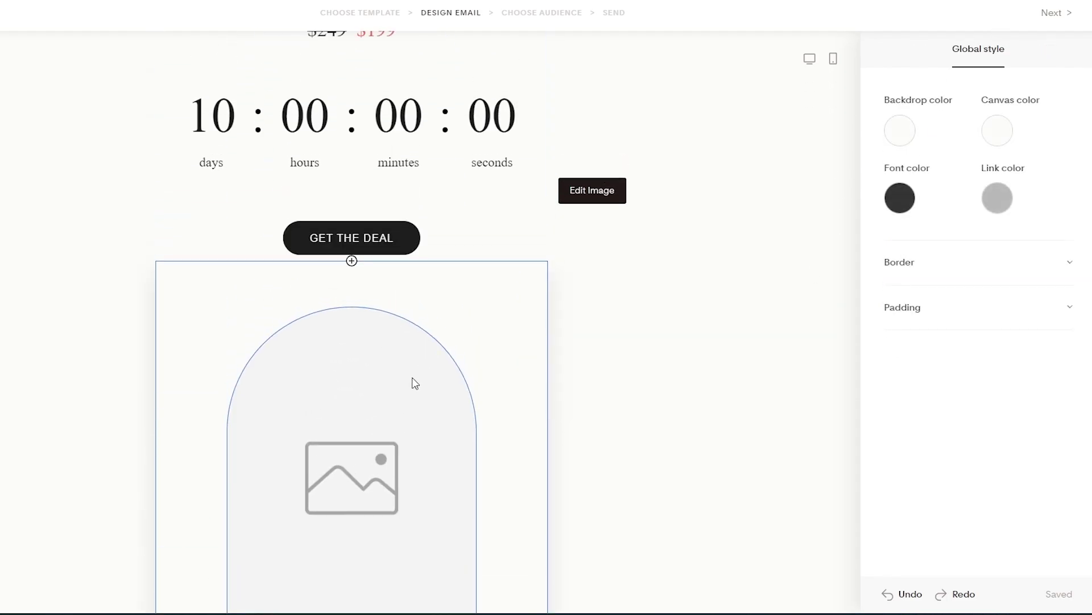
scroll(453, 361, "down", 1)
left_click(455, 359)
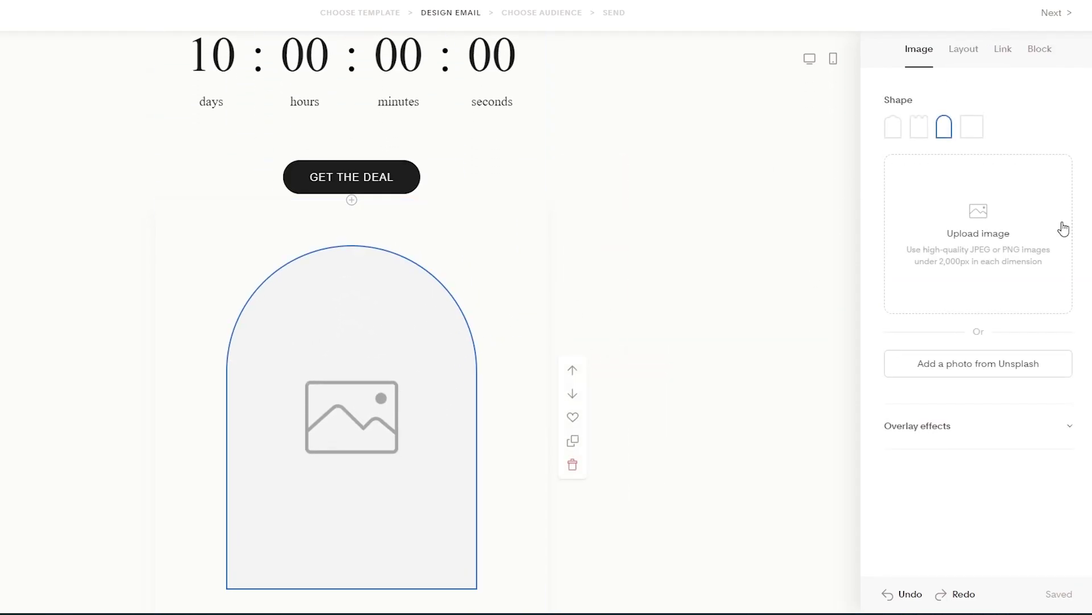
left_click(422, 248)
left_click(424, 250)
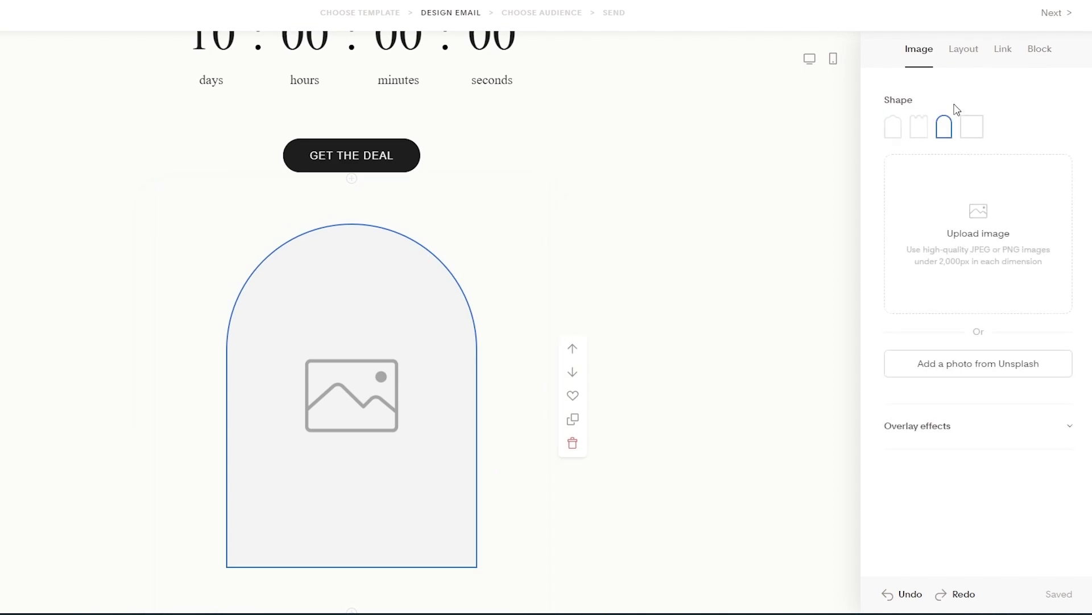
left_click(893, 127)
left_click(920, 131)
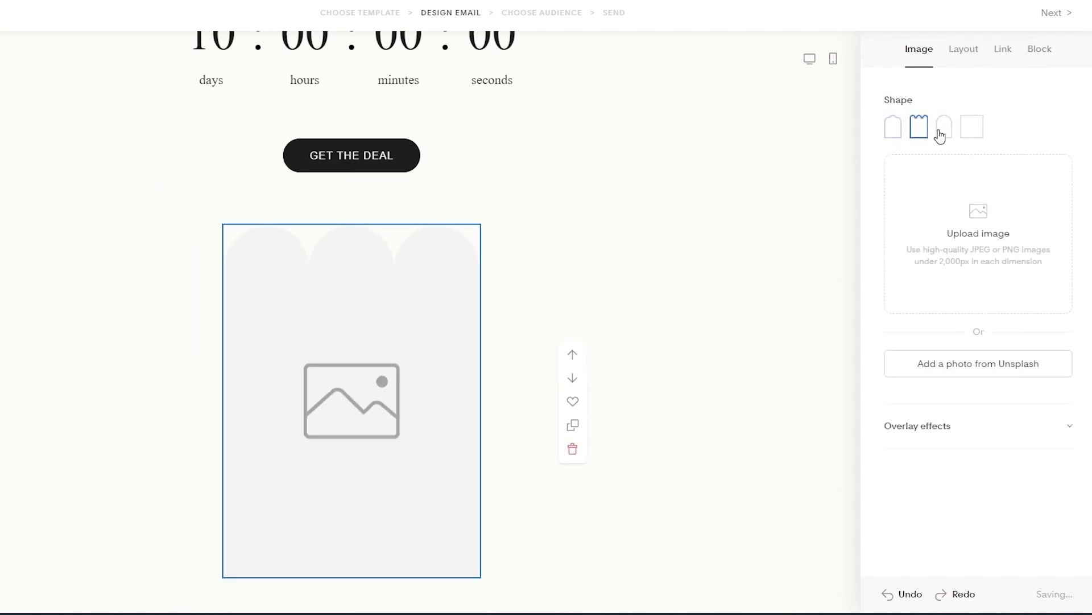
left_click(971, 129)
left_click(946, 130)
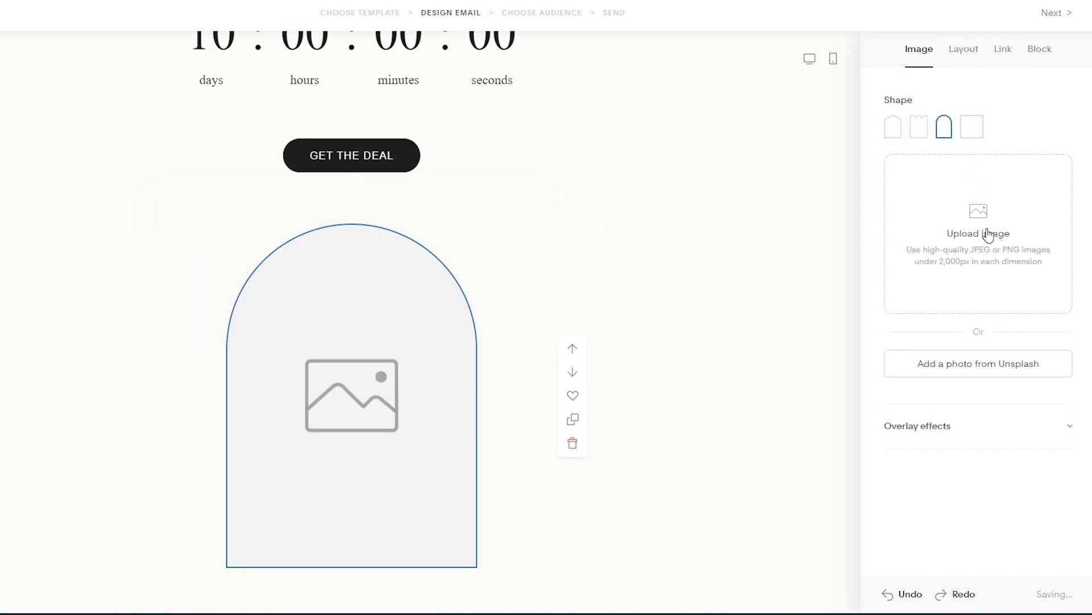
left_click(996, 228)
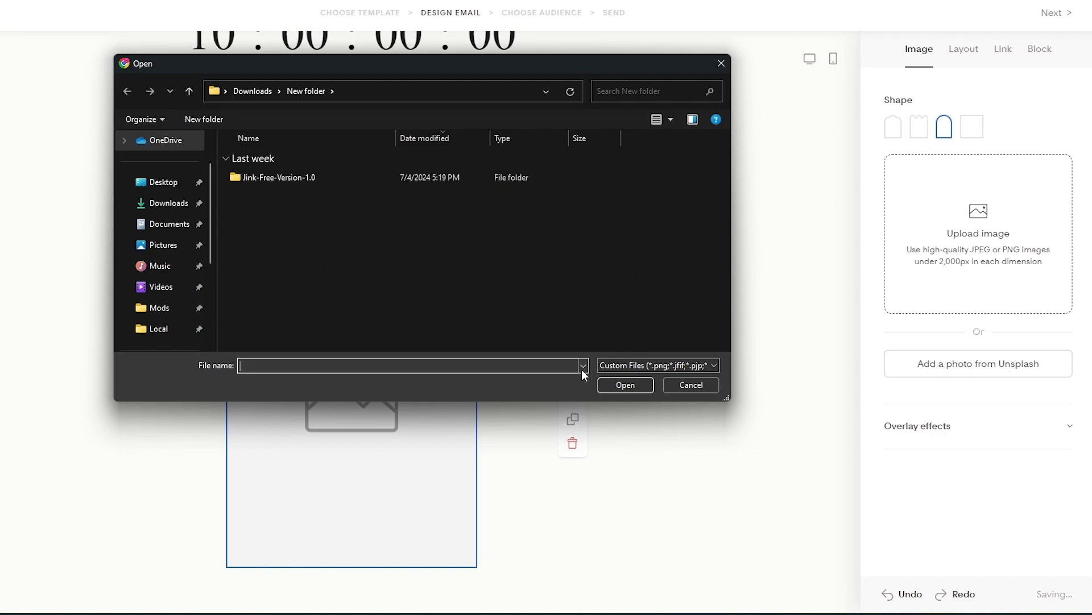
left_click(691, 385)
left_click(967, 49)
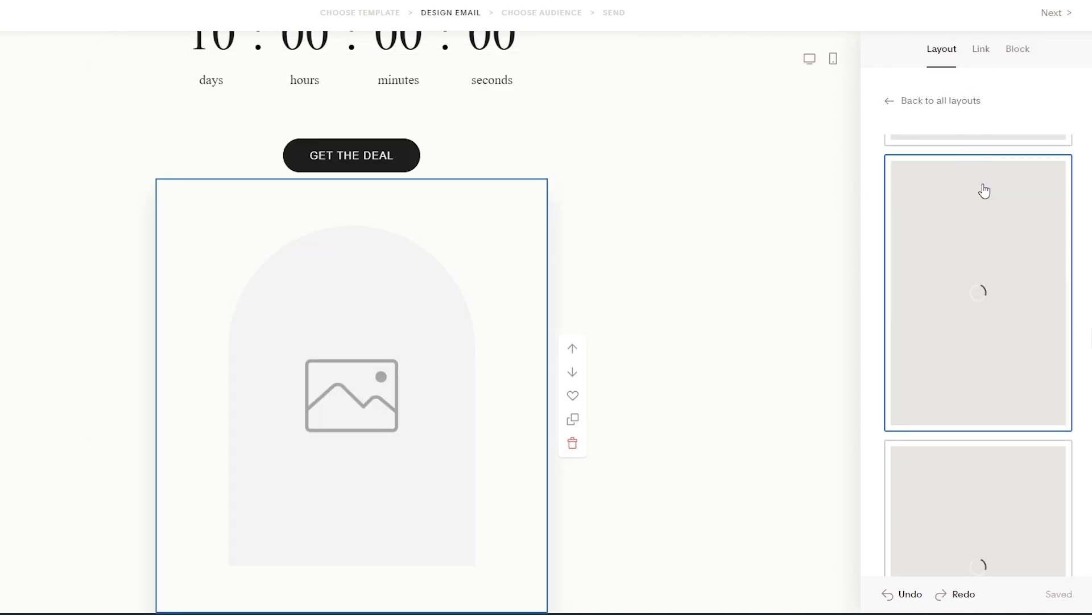
scroll(989, 385, "down", 4)
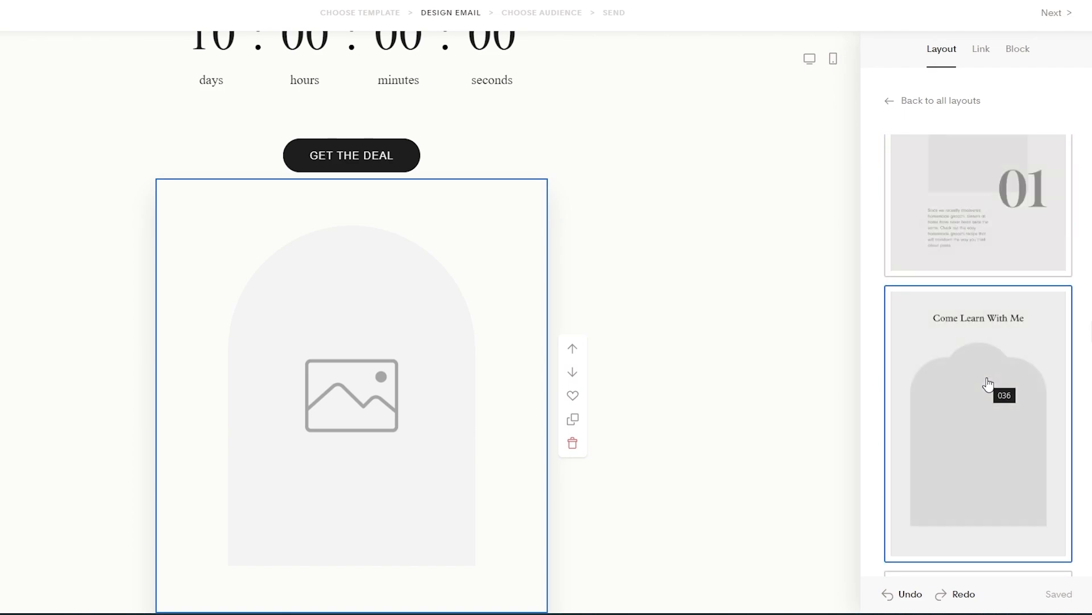
scroll(989, 385, "down", 5)
scroll(988, 385, "up", 10)
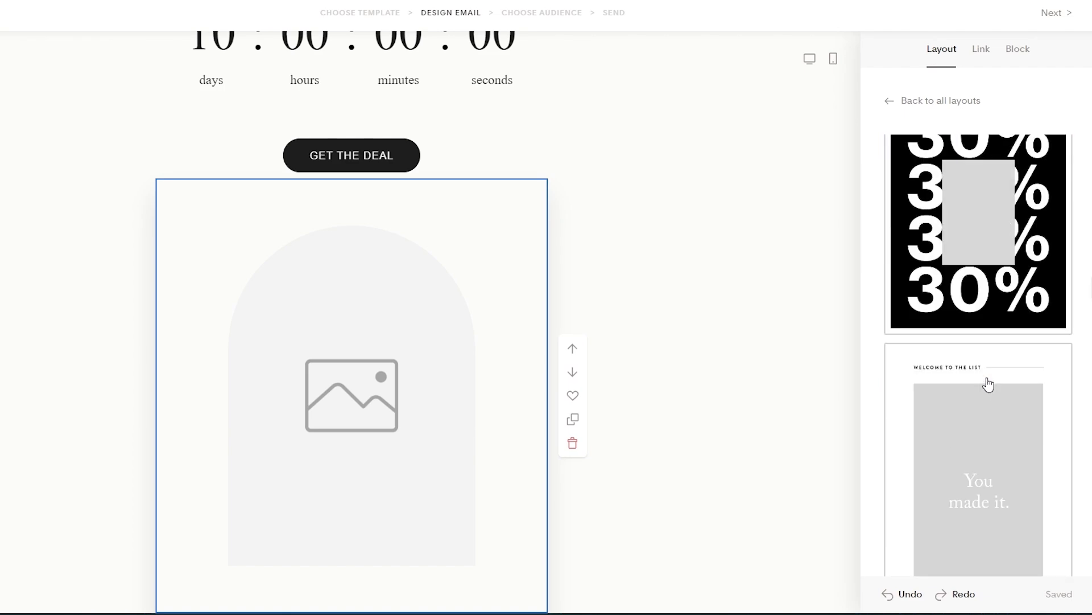
scroll(993, 399, "down", 8)
scroll(988, 441, "up", 6)
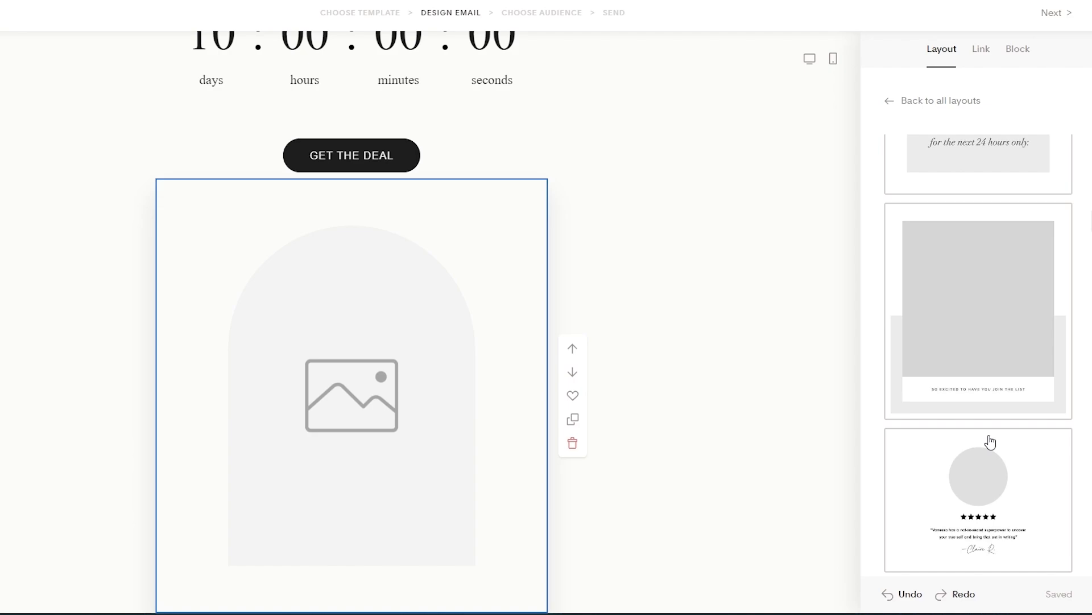
scroll(990, 442, "down", 5)
scroll(991, 441, "down", 5)
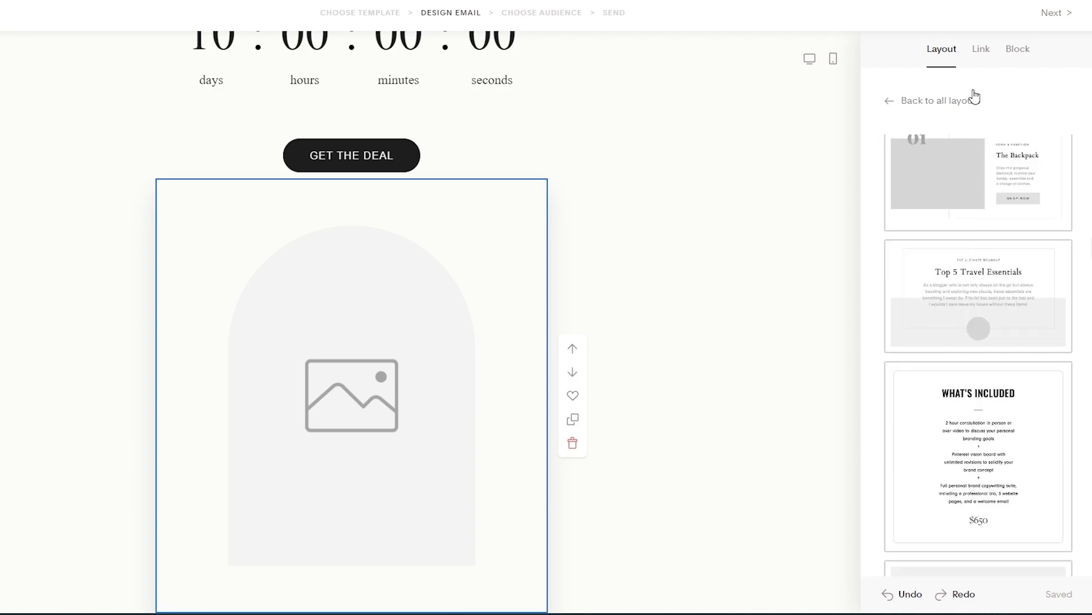
left_click(982, 49)
left_click(1015, 49)
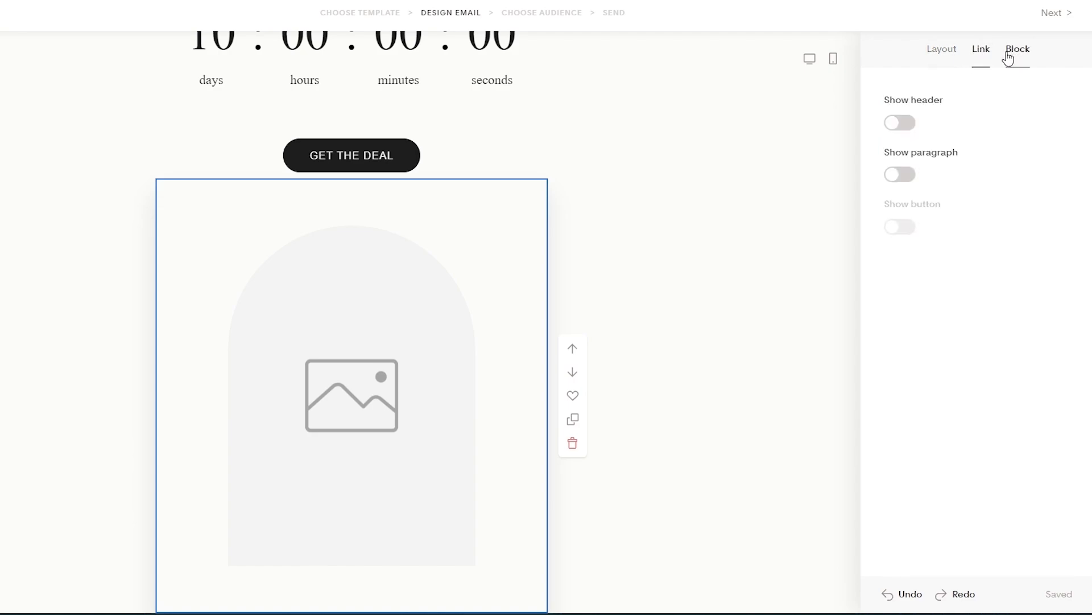
left_click(943, 50)
left_click(626, 268)
scroll(490, 280, "down", 6)
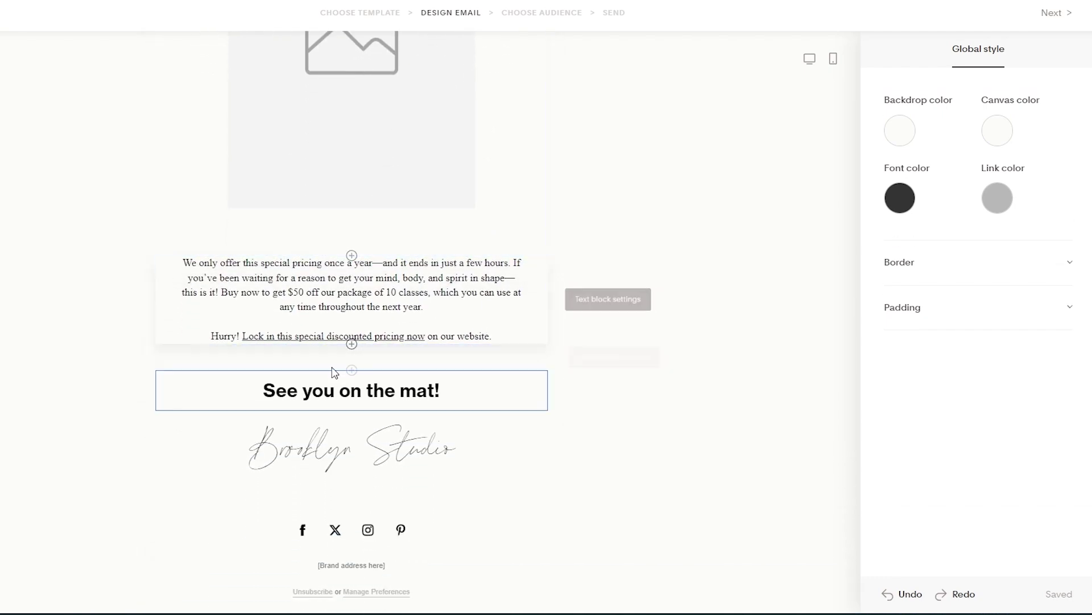
- Dismiss the personalization announcement and select the footer's social icons block
left_click(336, 291)
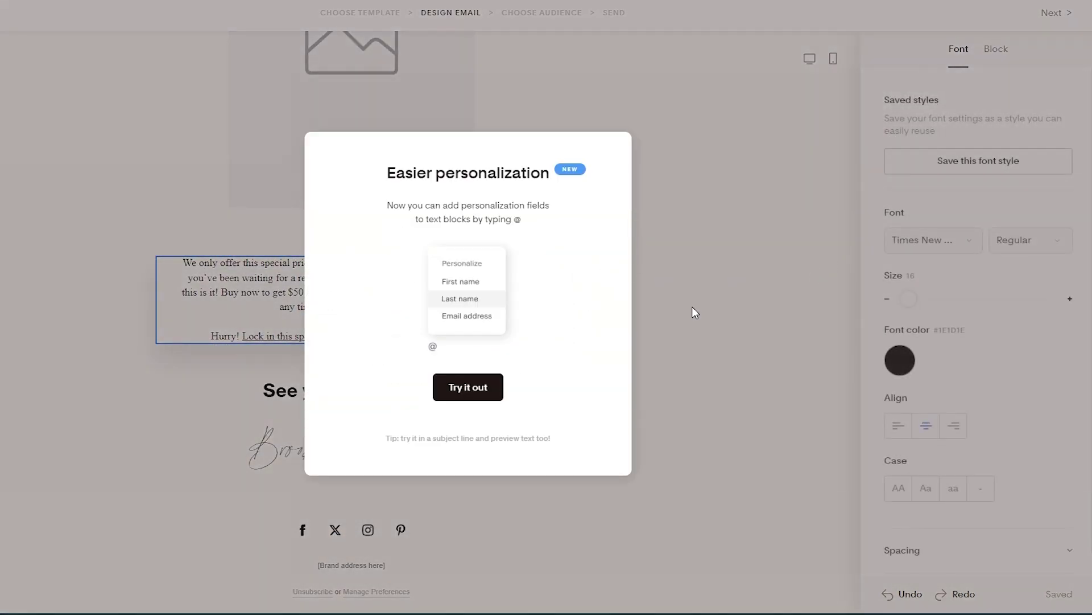
left_click(692, 307)
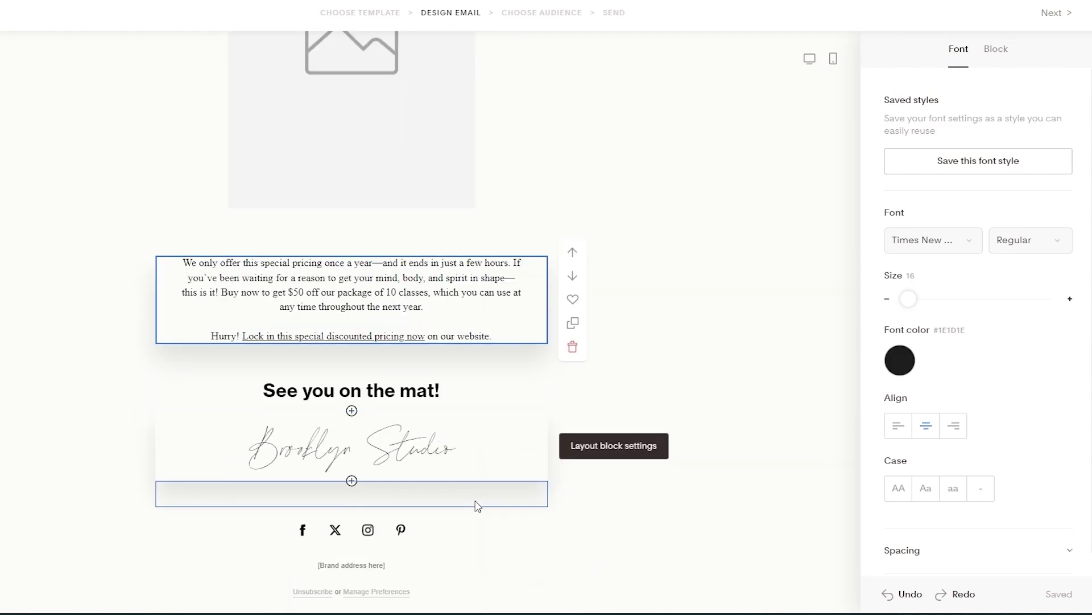
left_click(468, 526)
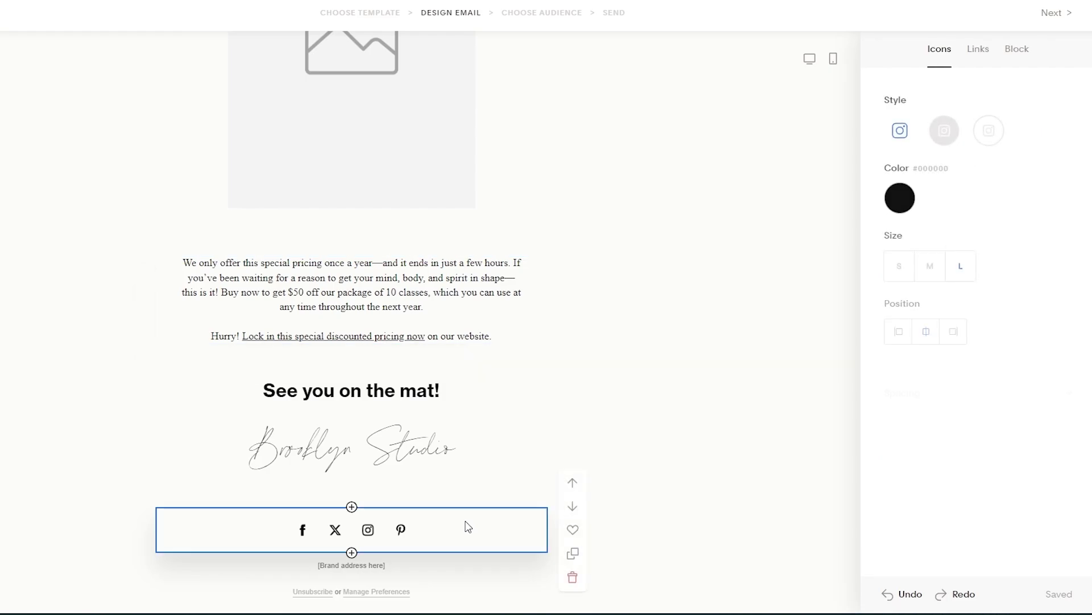
left_click(977, 51)
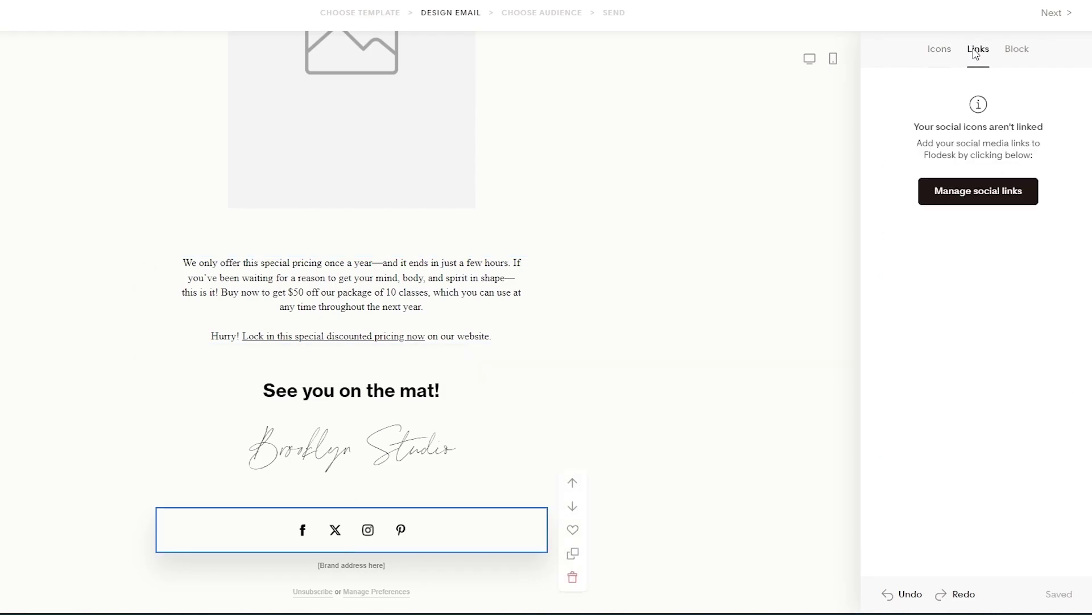
- Start an Instagram link, then cancel it and close the social links options
left_click(971, 199)
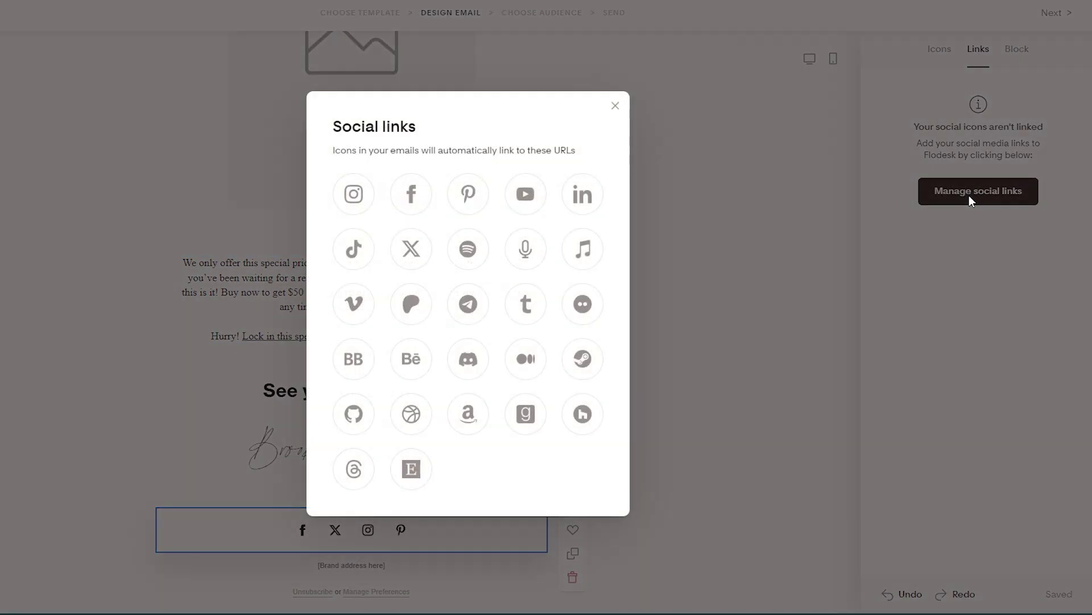
left_click(354, 196)
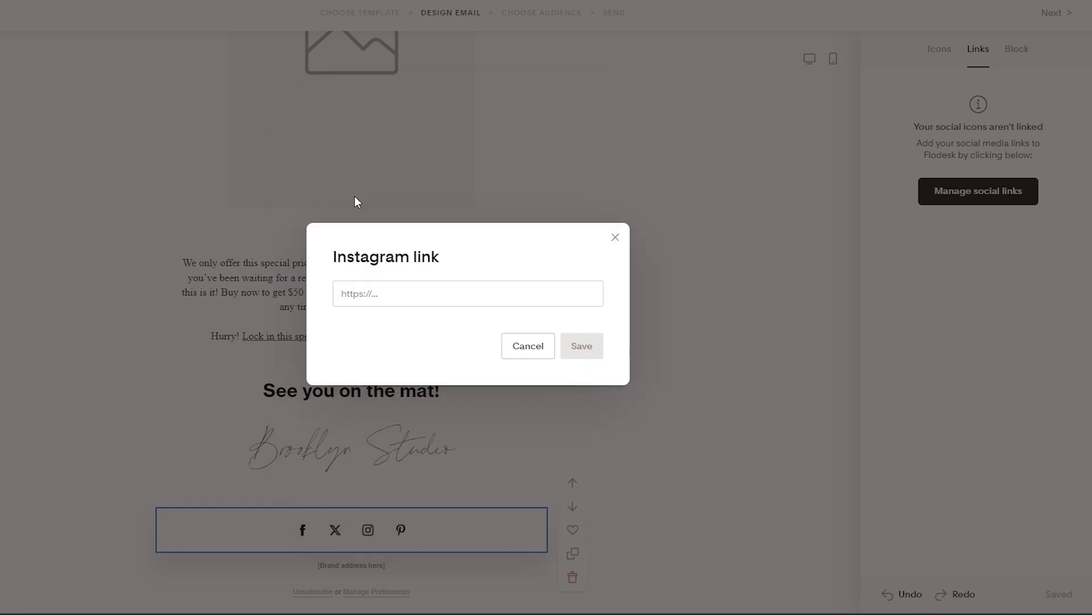
left_click(394, 292)
left_click(575, 387)
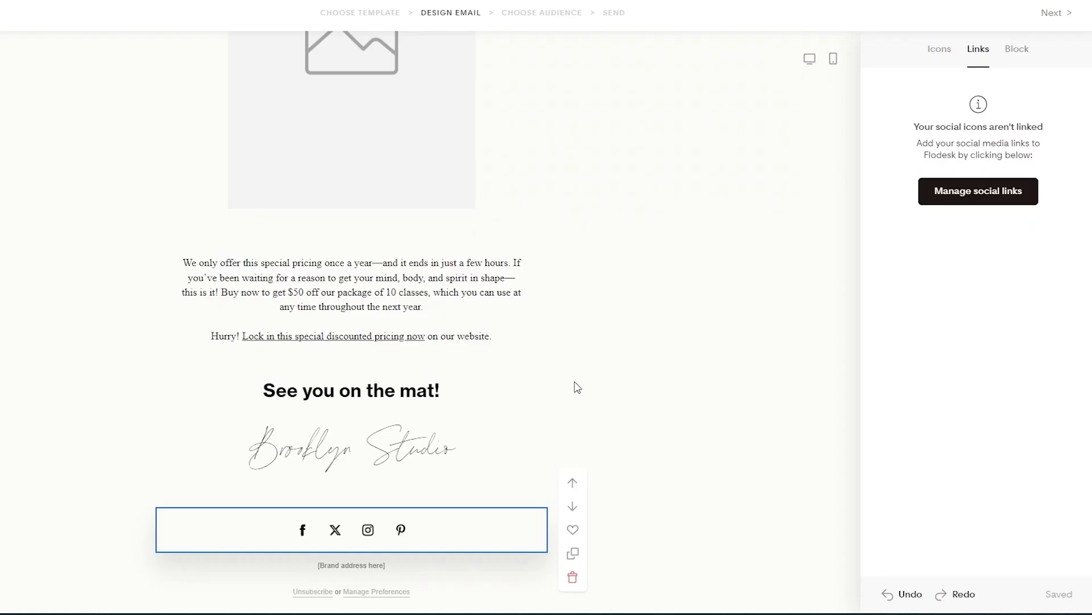
left_click(978, 201)
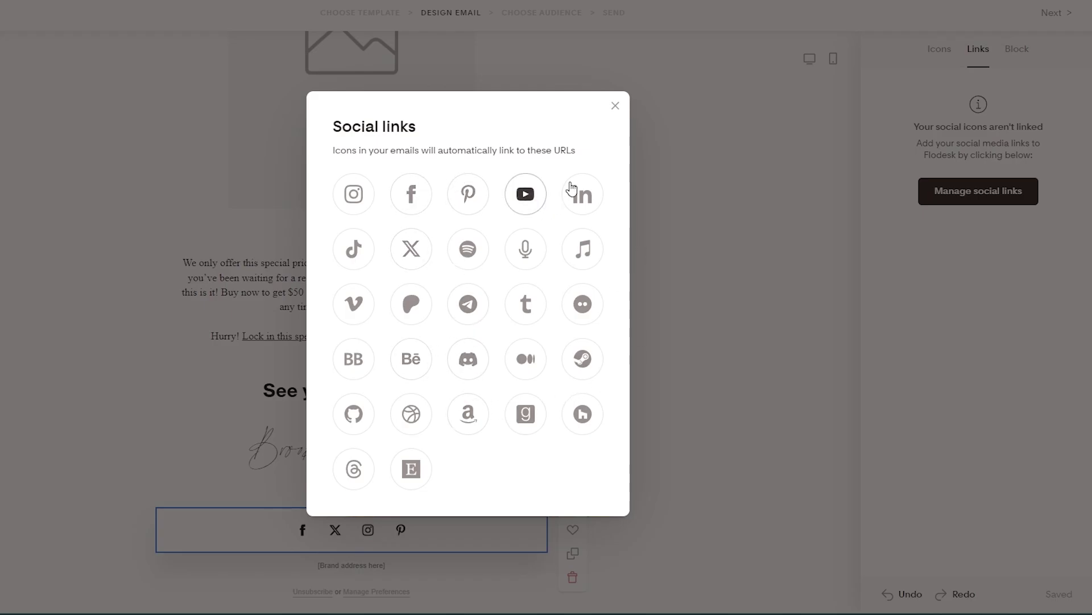
left_click(615, 106)
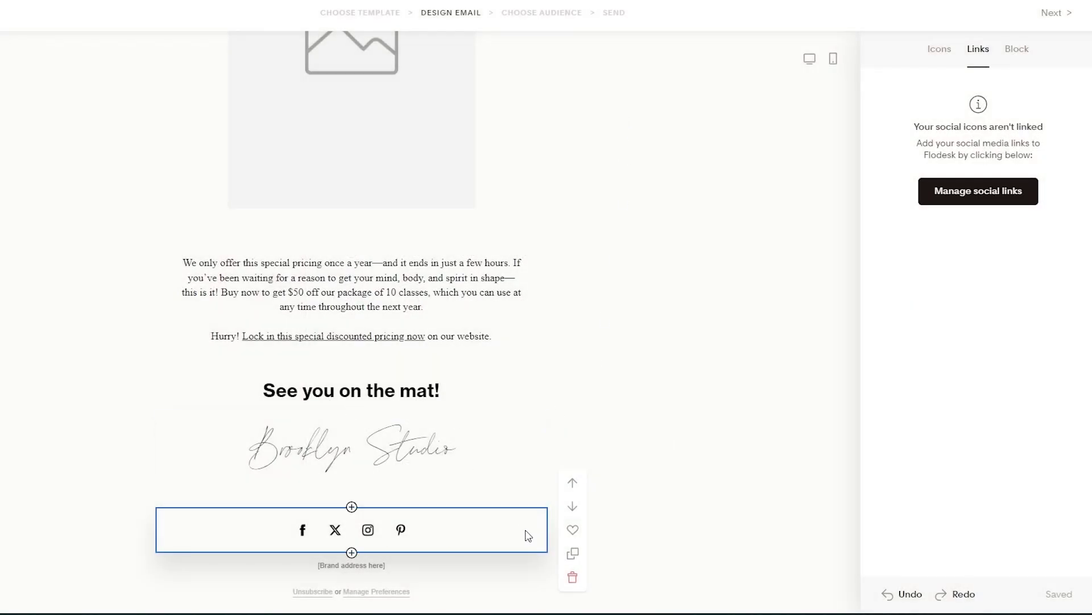
left_click(678, 504)
scroll(679, 504, "up", 15)
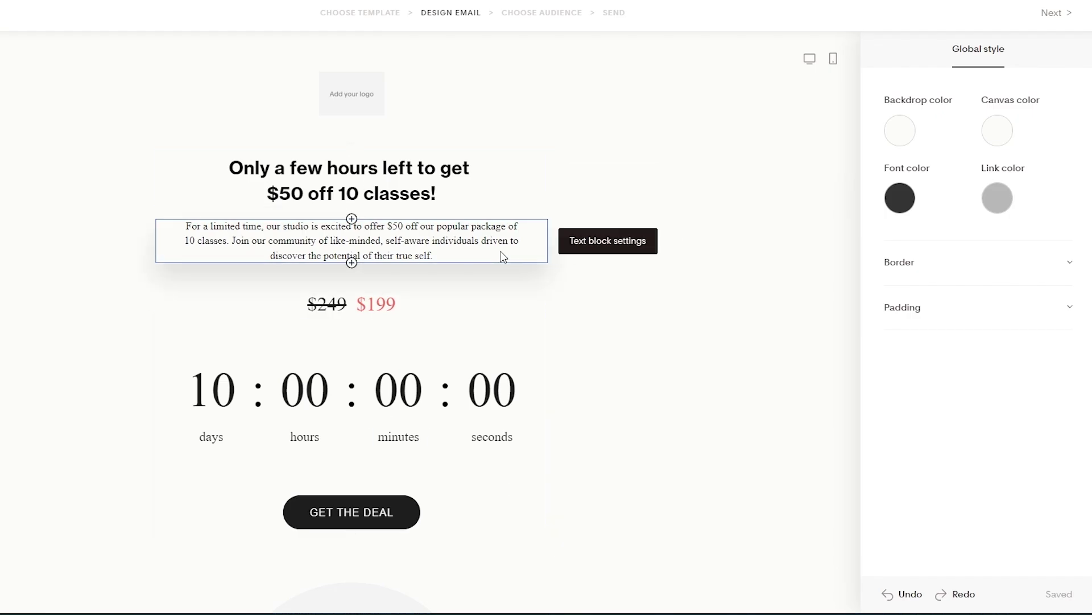
- Accept the required sender address notice and fill in the sender's From name
left_click(1062, 15)
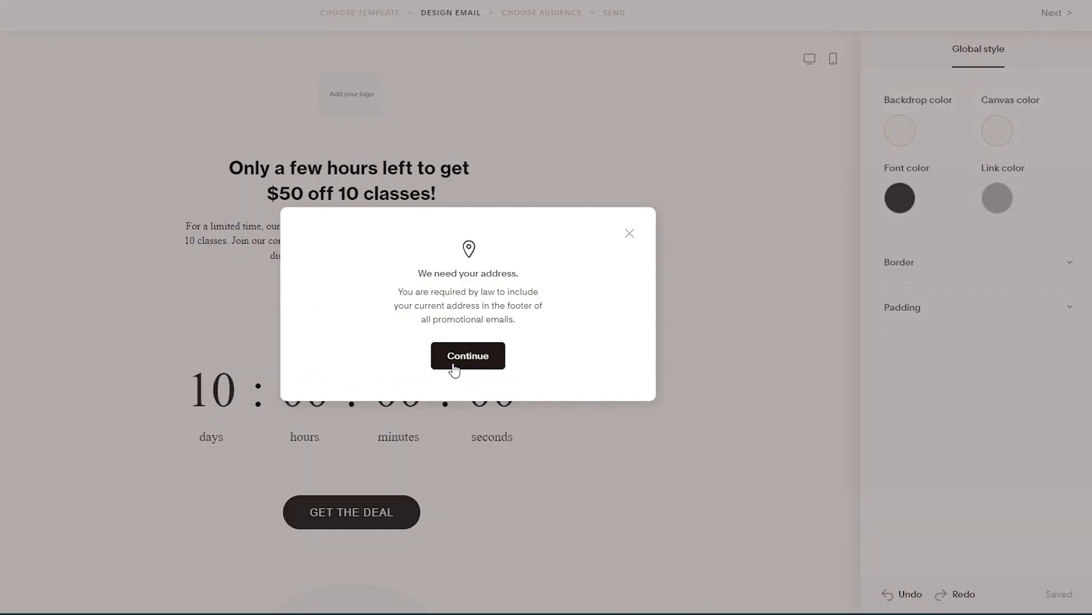
left_click(454, 367)
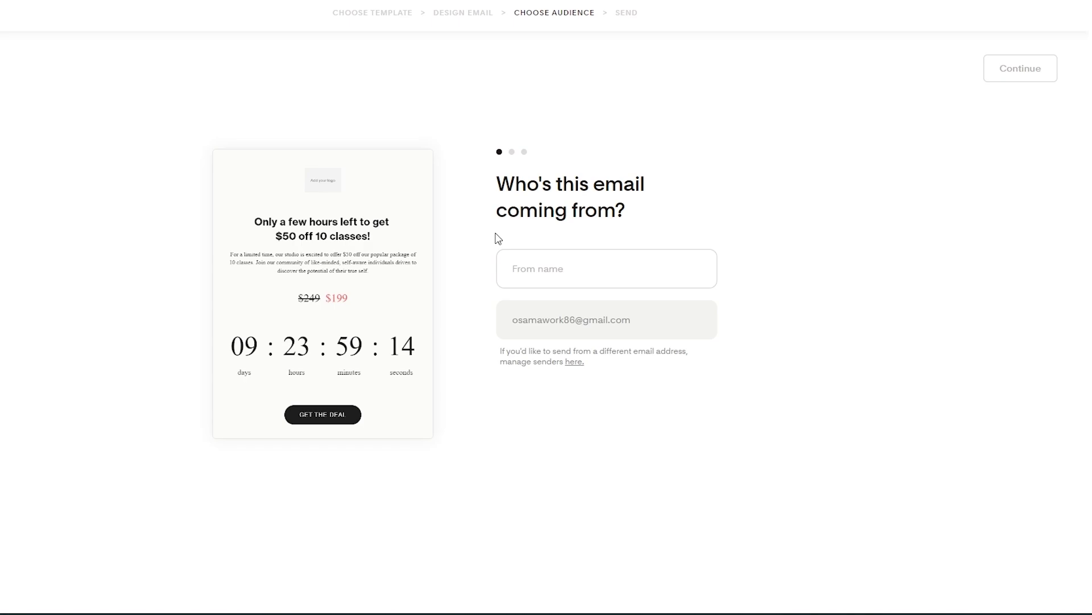
left_click_drag(490, 183, 617, 253)
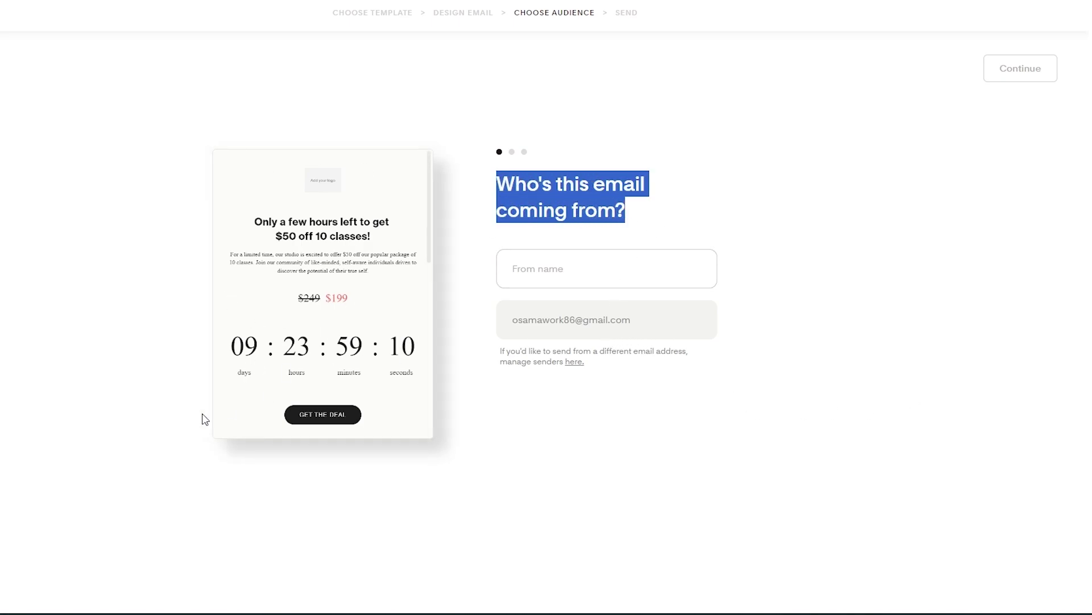
scroll(344, 341, "down", 8)
scroll(343, 335, "up", 8)
left_click(533, 270)
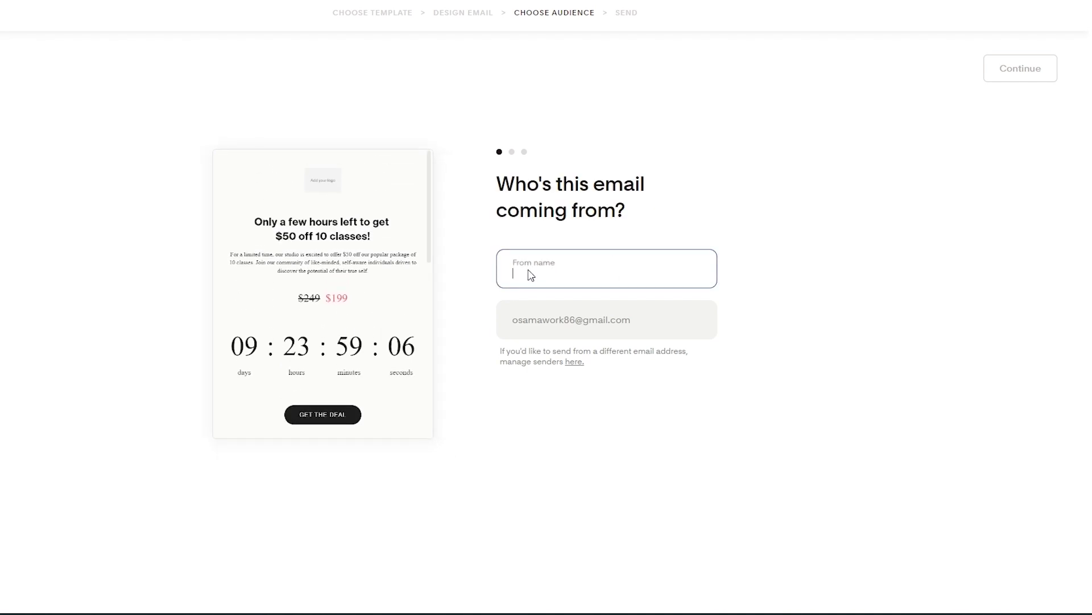
type("smhash")
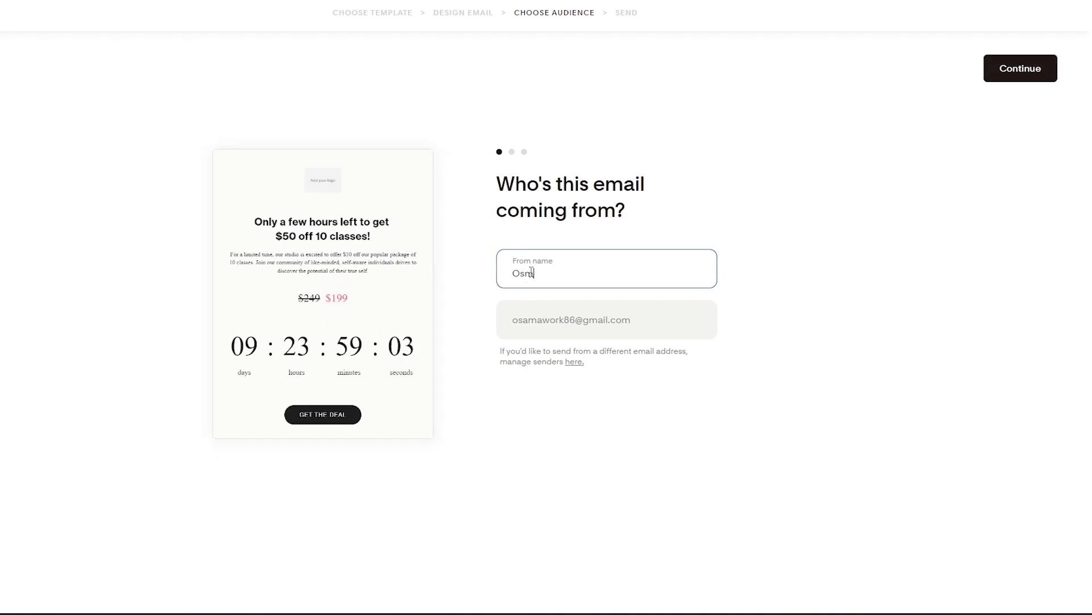
left_click(1021, 64)
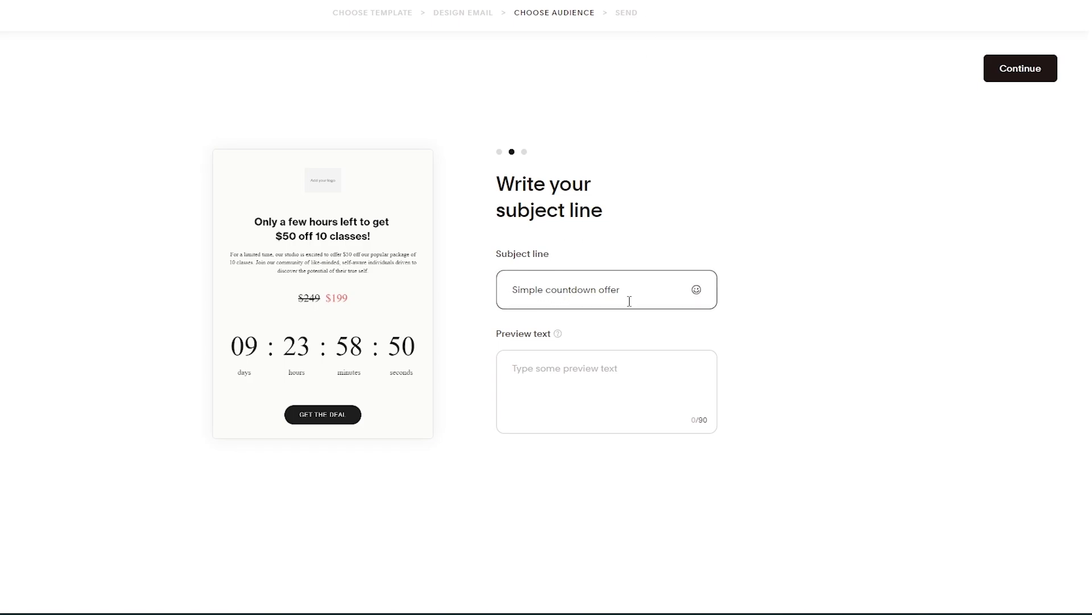
- Set the email's preview text to 'preview text', replacing the gibberish first entered
left_click(558, 380)
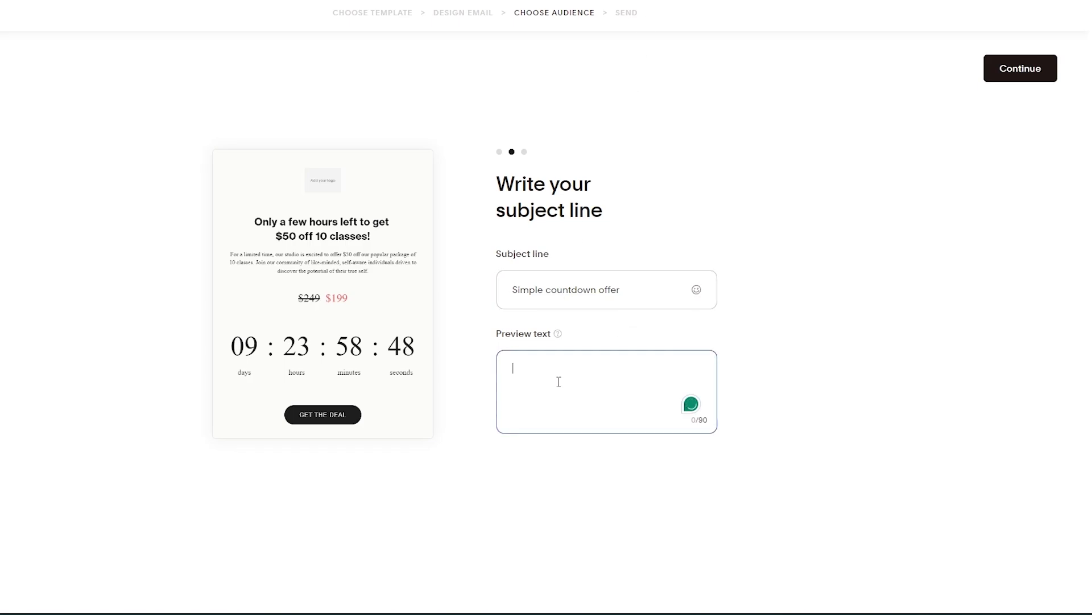
type("mgksmfgkms")
scroll(305, 322, "down", 8)
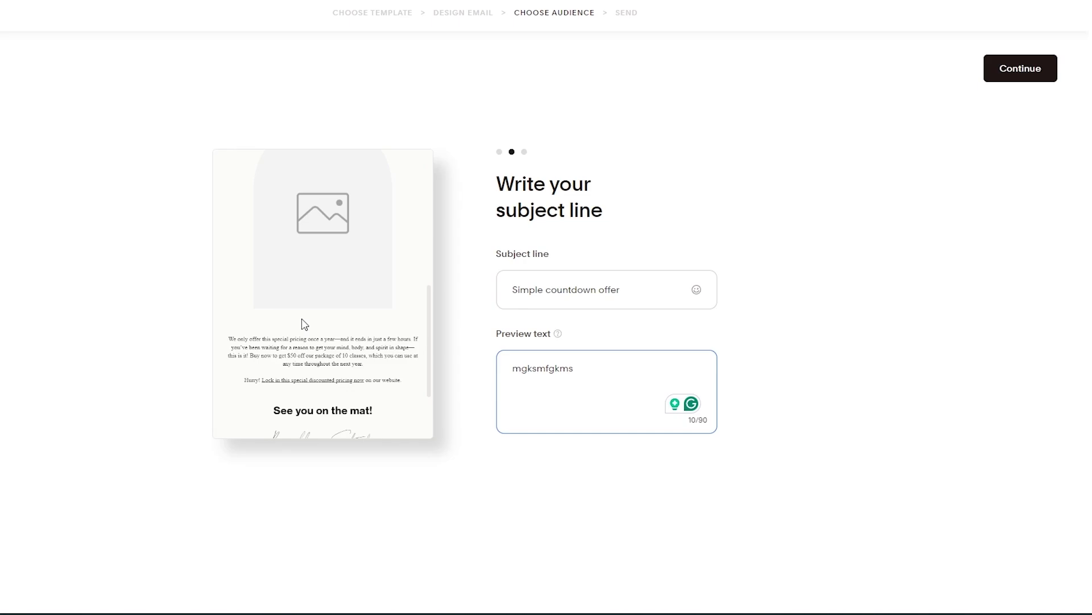
scroll(304, 324, "up", 8)
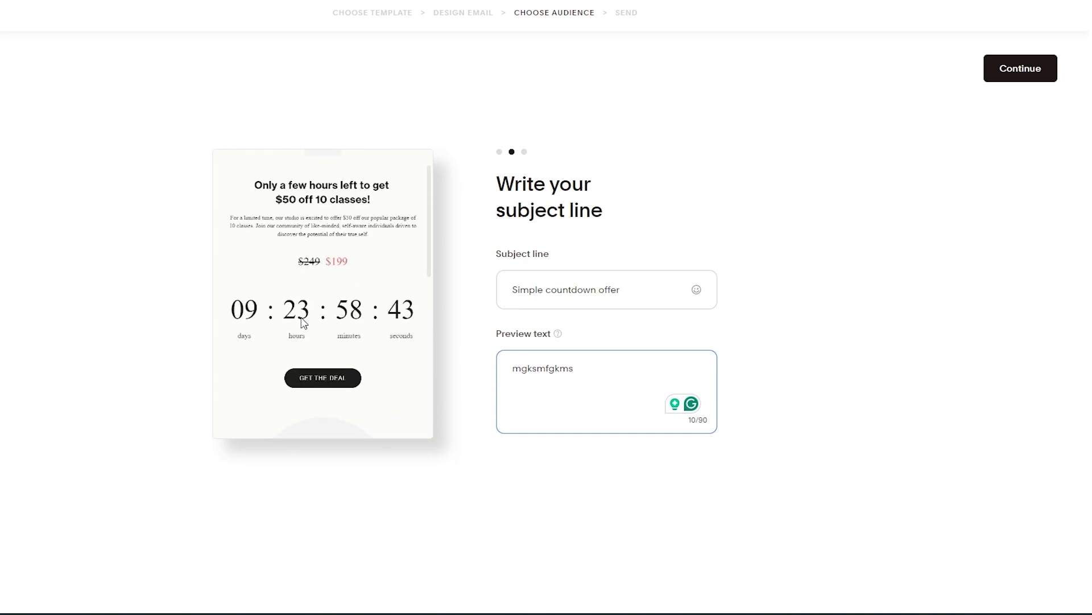
double_click(655, 371)
key("BackSpace")
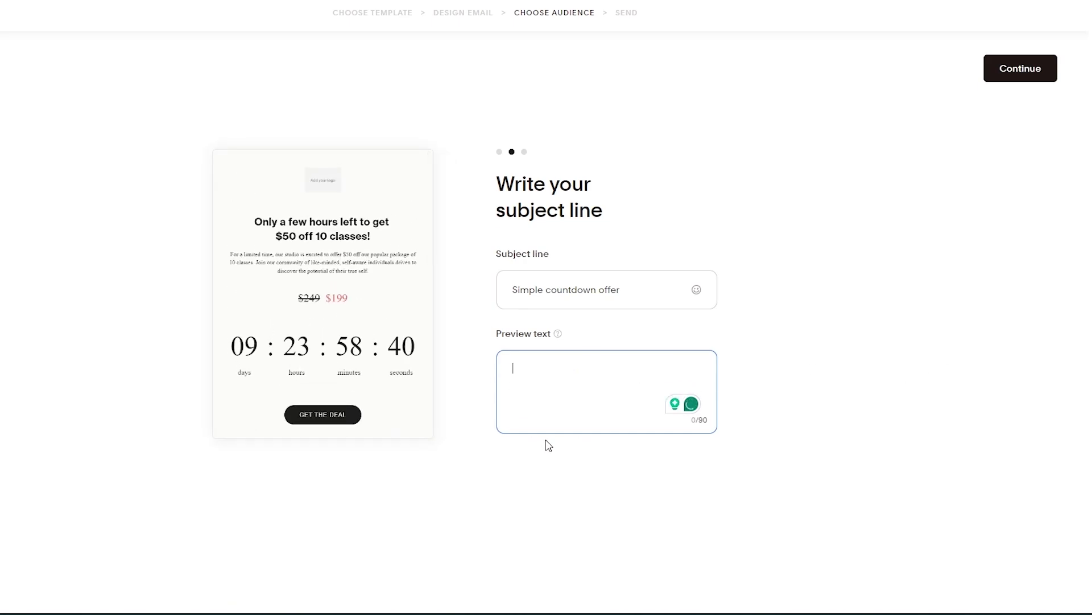
type("preview text")
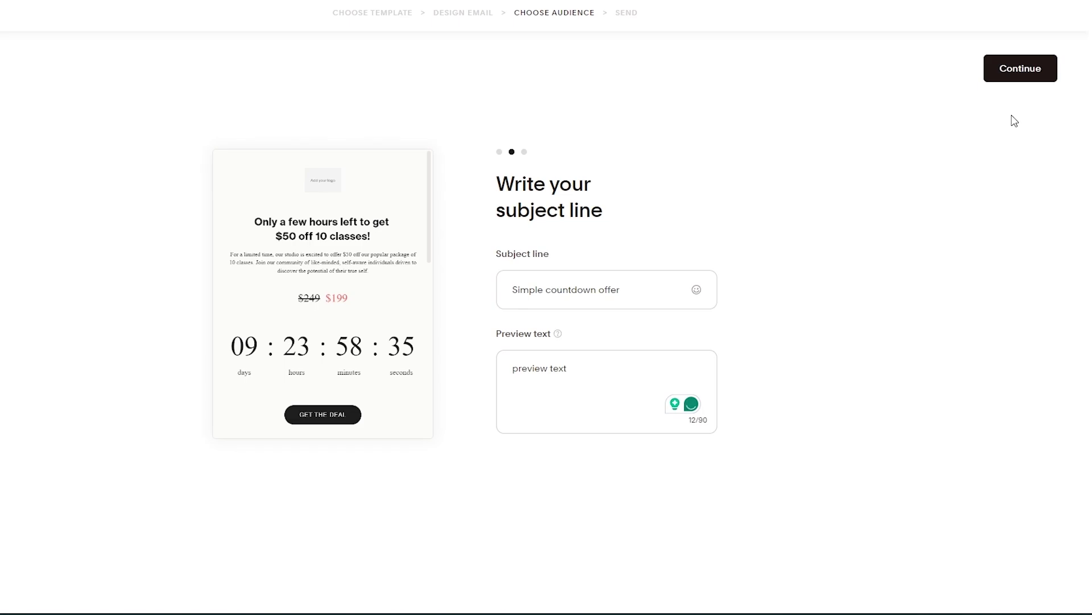
left_click(1040, 67)
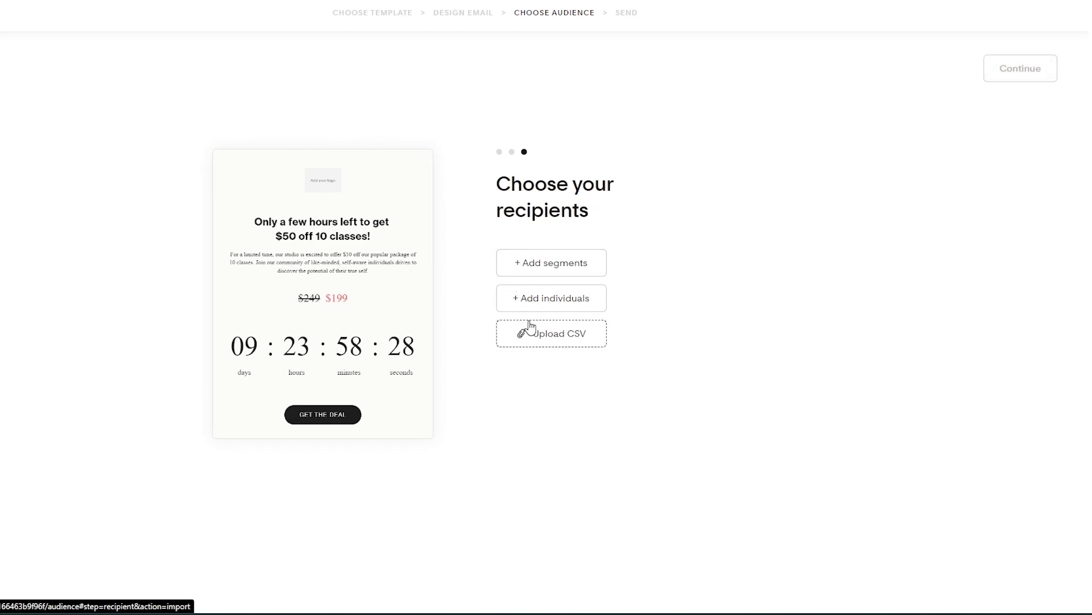
- Add four pasted individual recipient addresses to Include and send the email
left_click(561, 299)
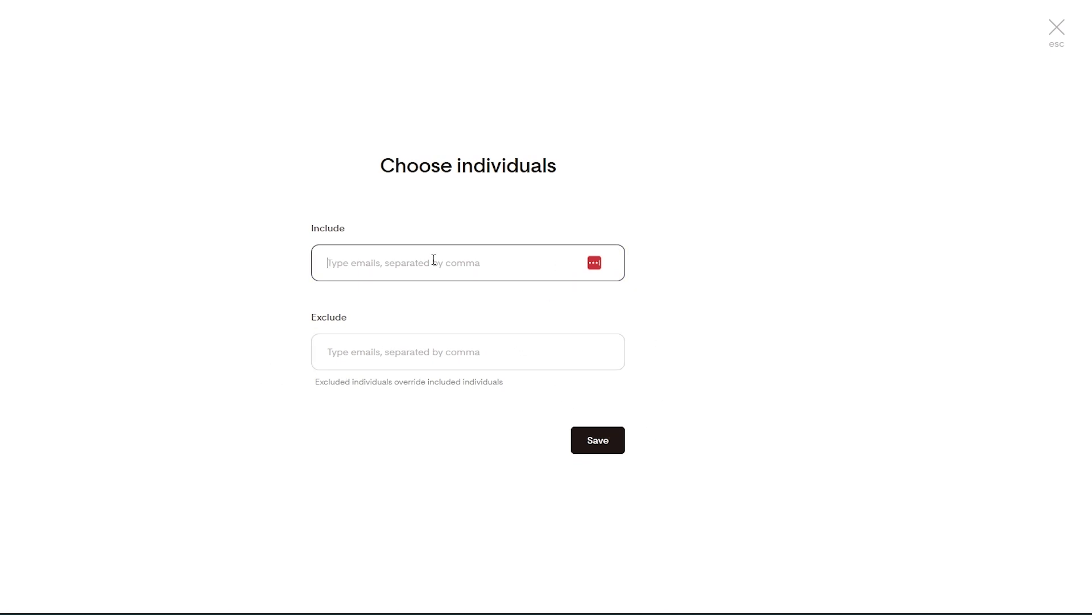
key("ctrl+v")
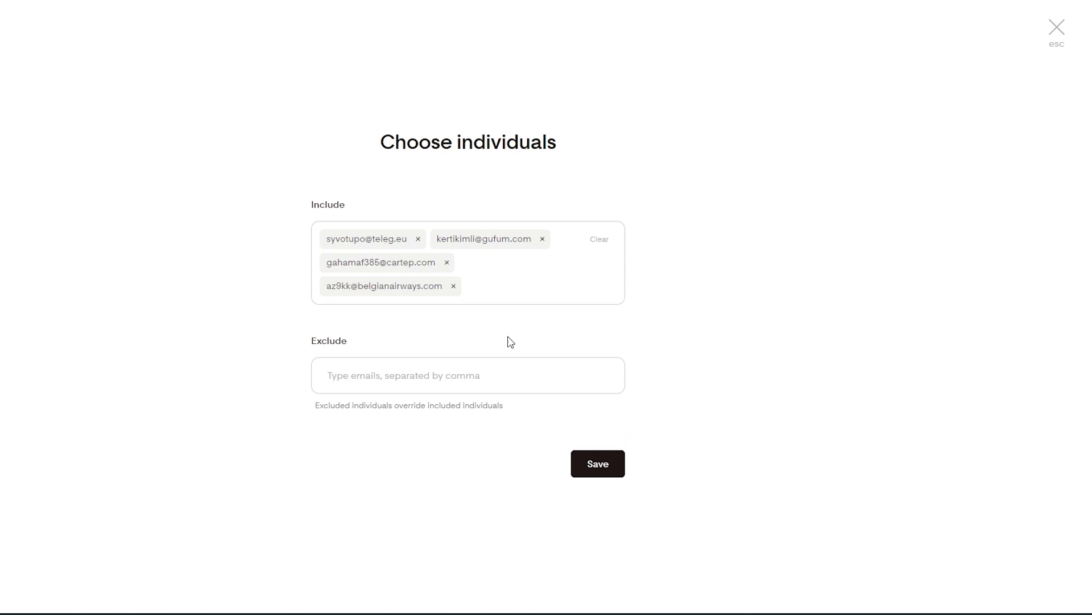
left_click(604, 466)
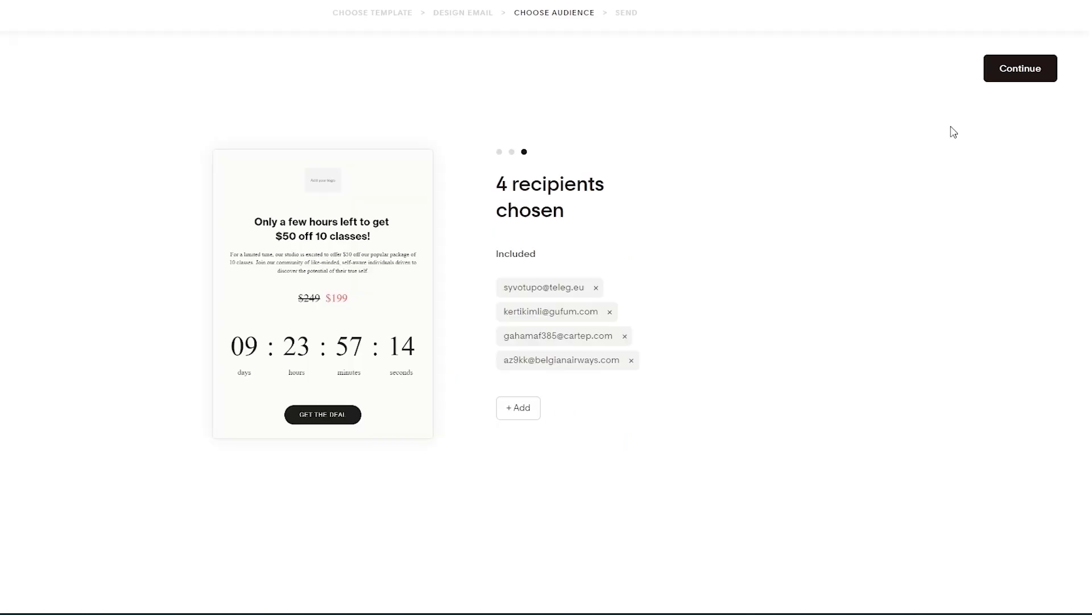
left_click(1016, 73)
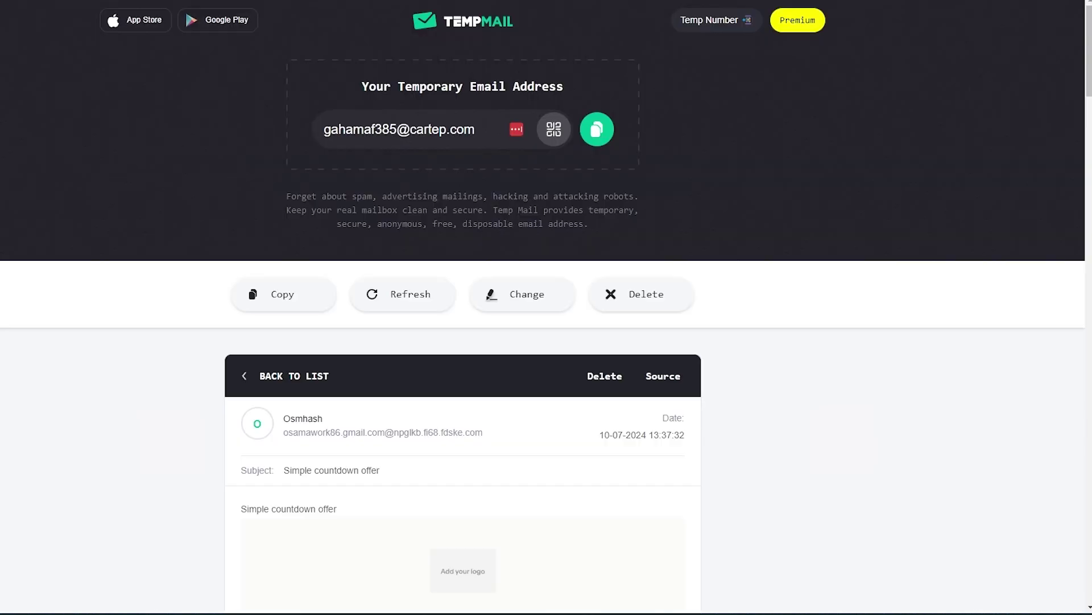
- Scroll through the received countdown email to its footer, then go back to Flodesk
scroll(360, 350, "down", 10)
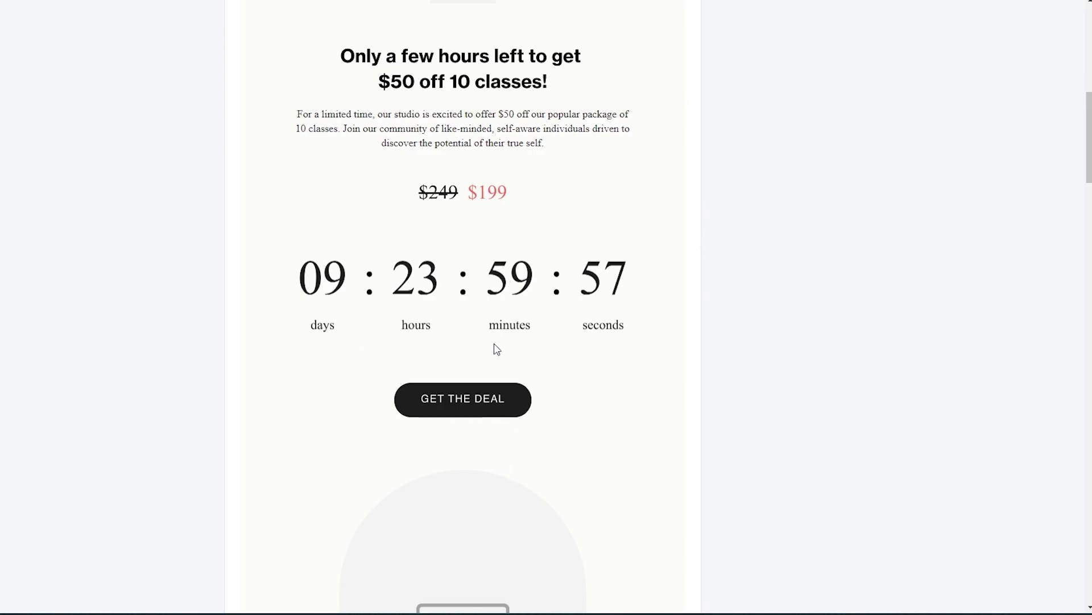
scroll(769, 286, "down", 10)
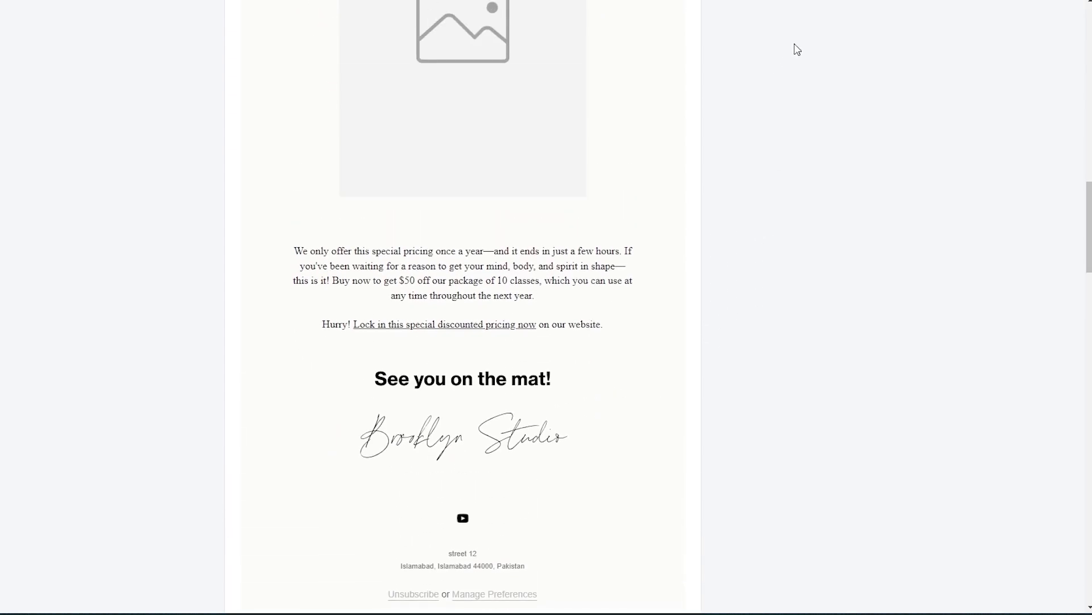
scroll(795, 49, "up", 2)
key("Escape")
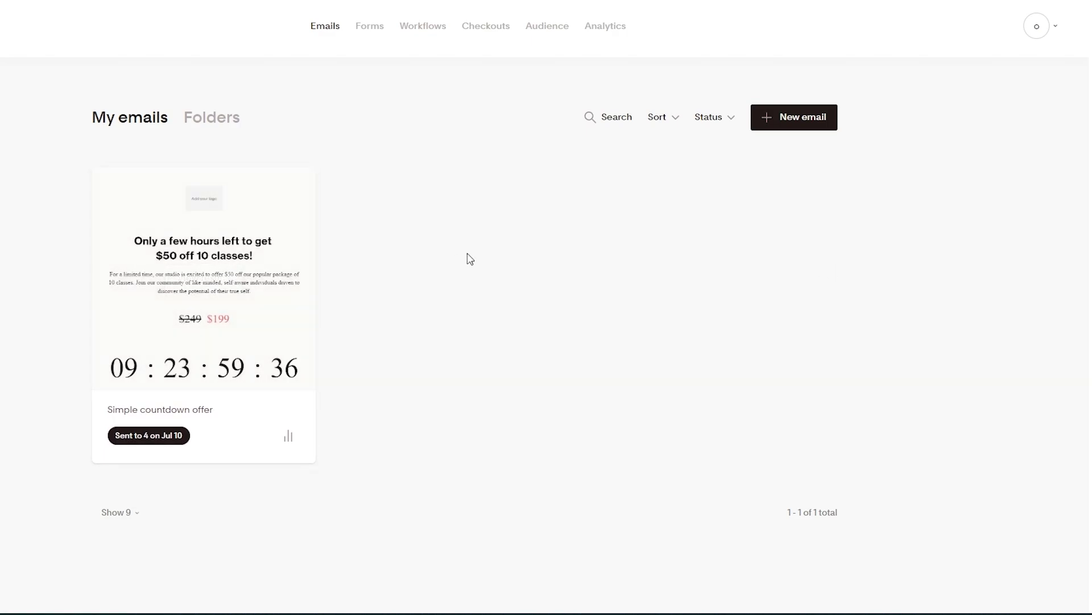
left_click(370, 29)
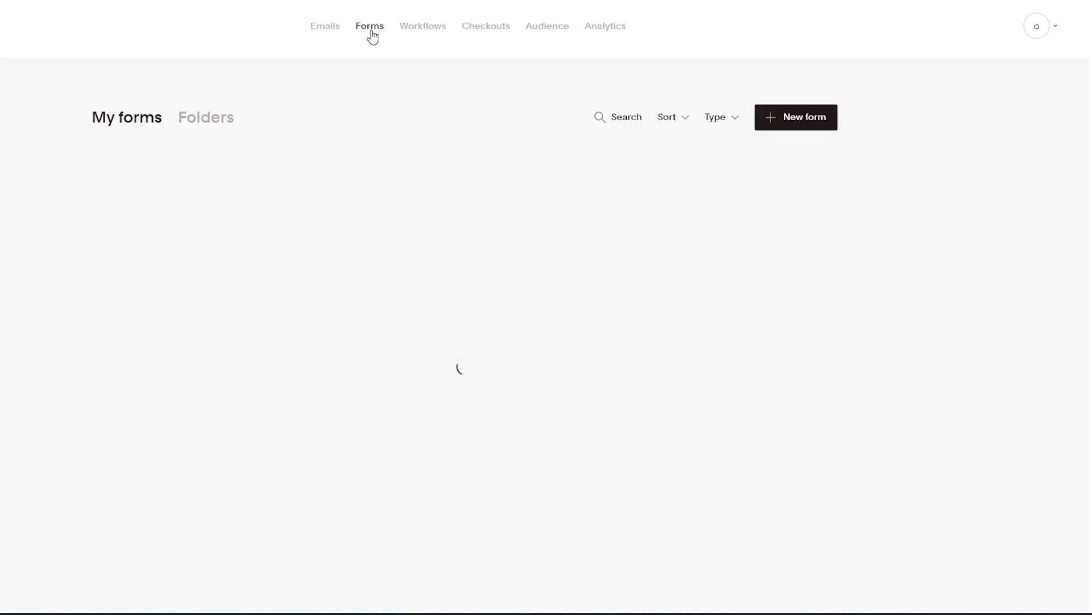
left_click(443, 31)
left_click(499, 29)
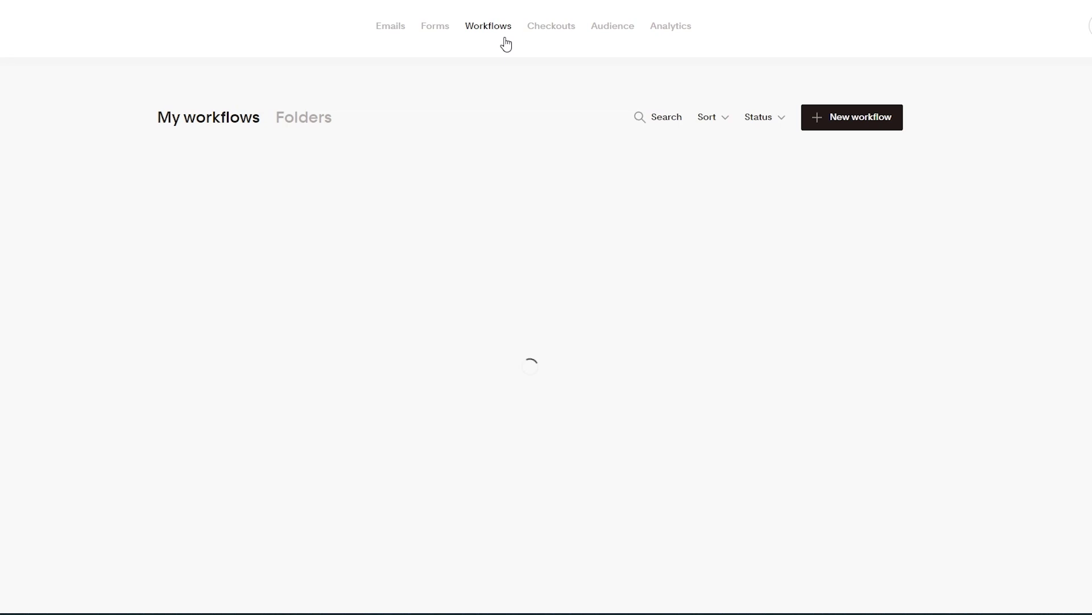
left_click(616, 29)
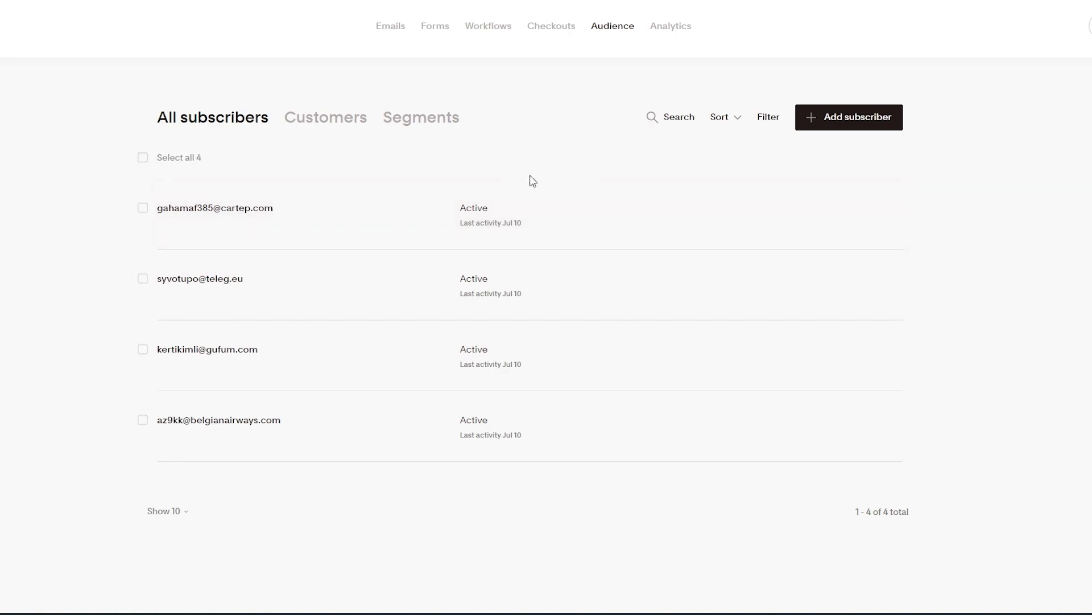
left_click(673, 27)
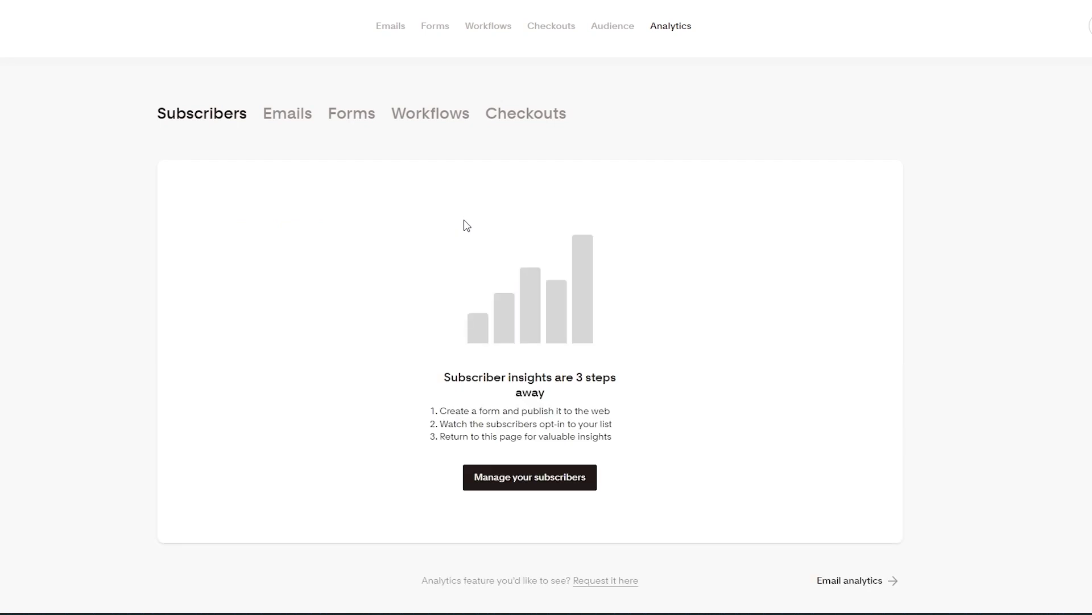
left_click(385, 26)
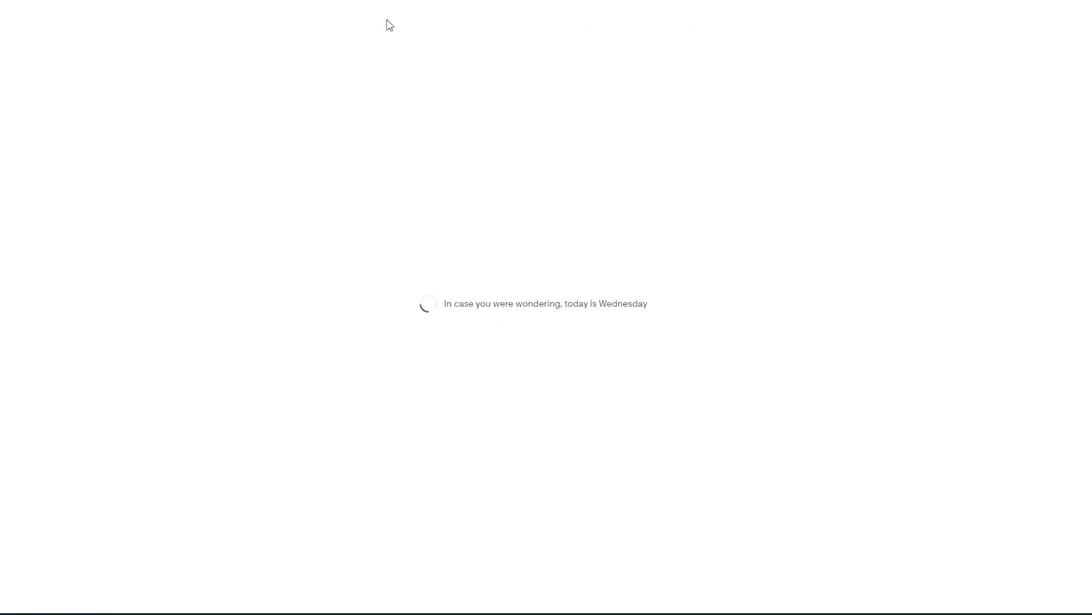